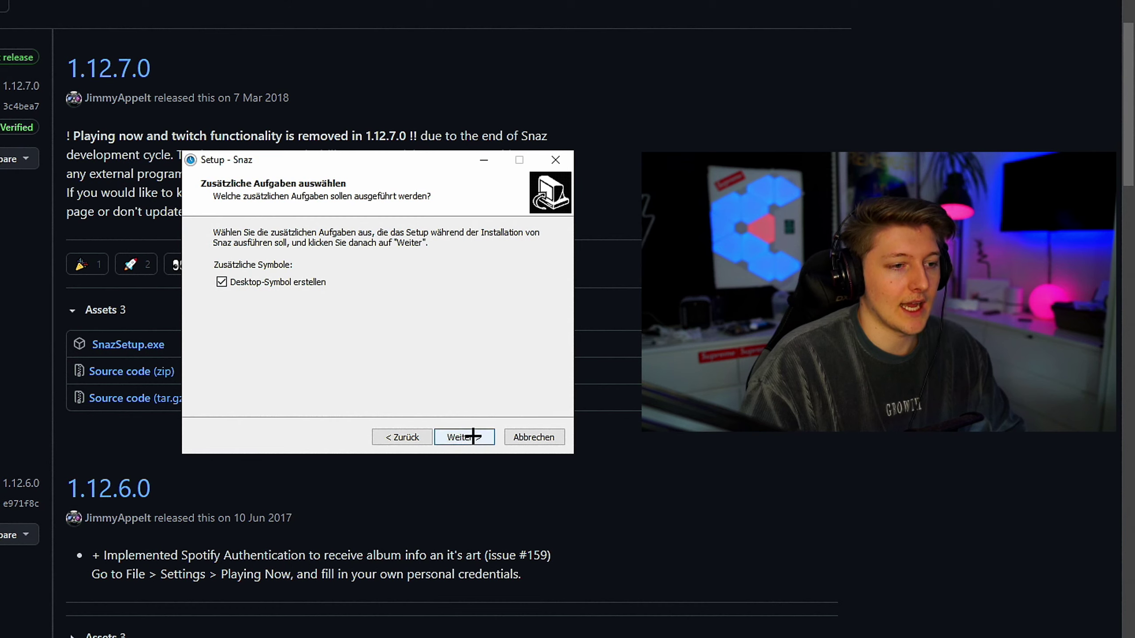
Step: Install Snaz into C:\Snaz with a desktop icon, finish the setup and launch the program
left_click(474, 436)
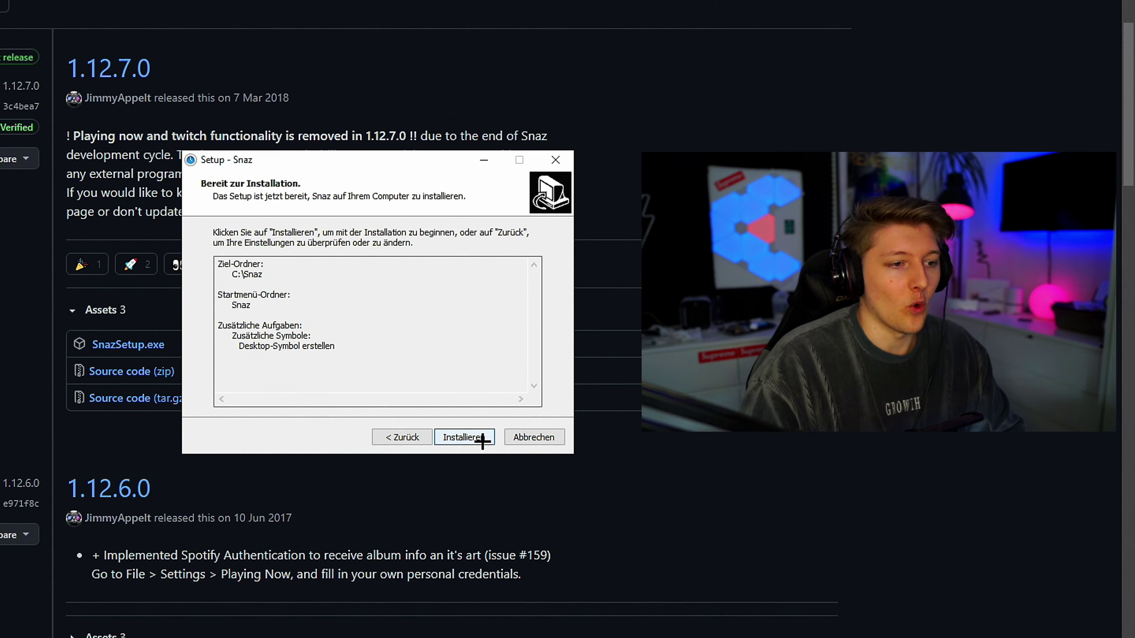
left_click(481, 438)
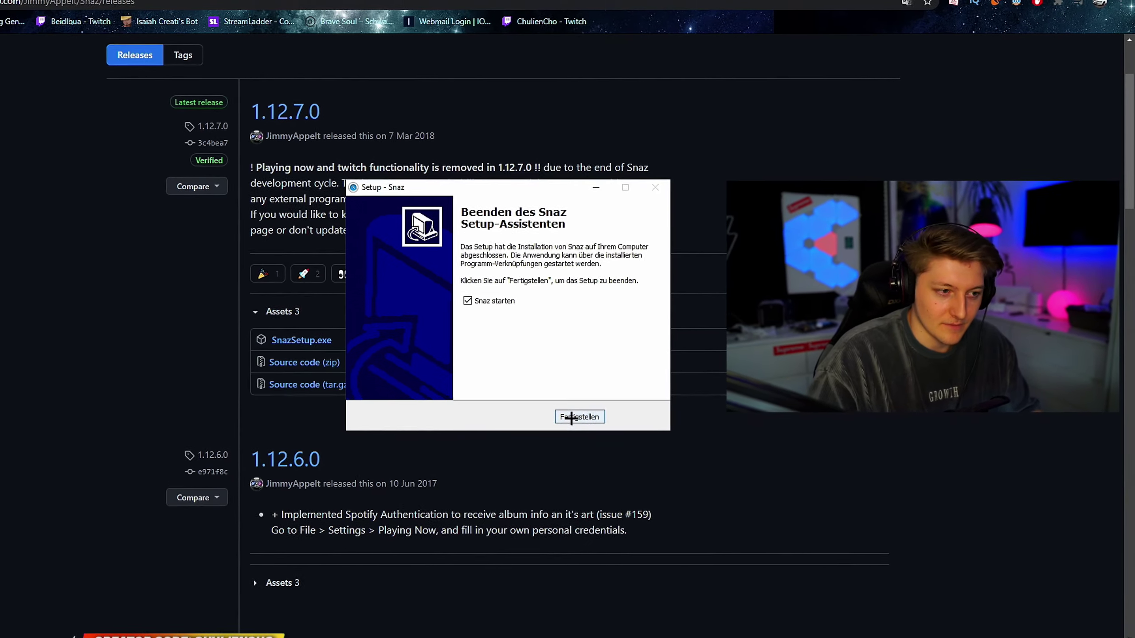
left_click(572, 417)
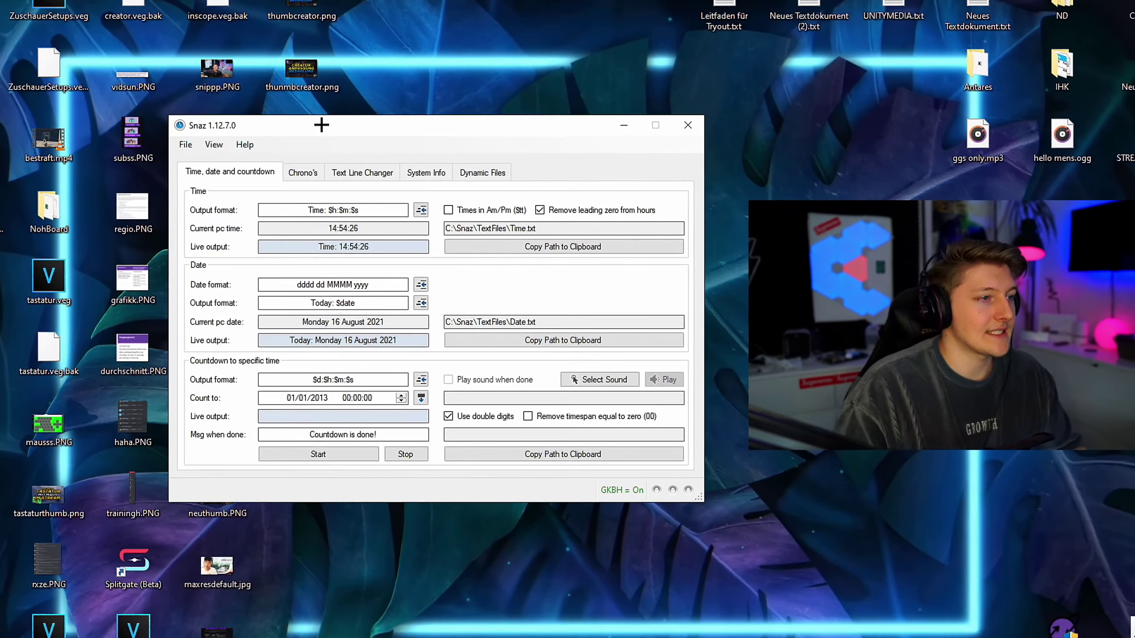
left_click_drag(407, 129, 400, 107)
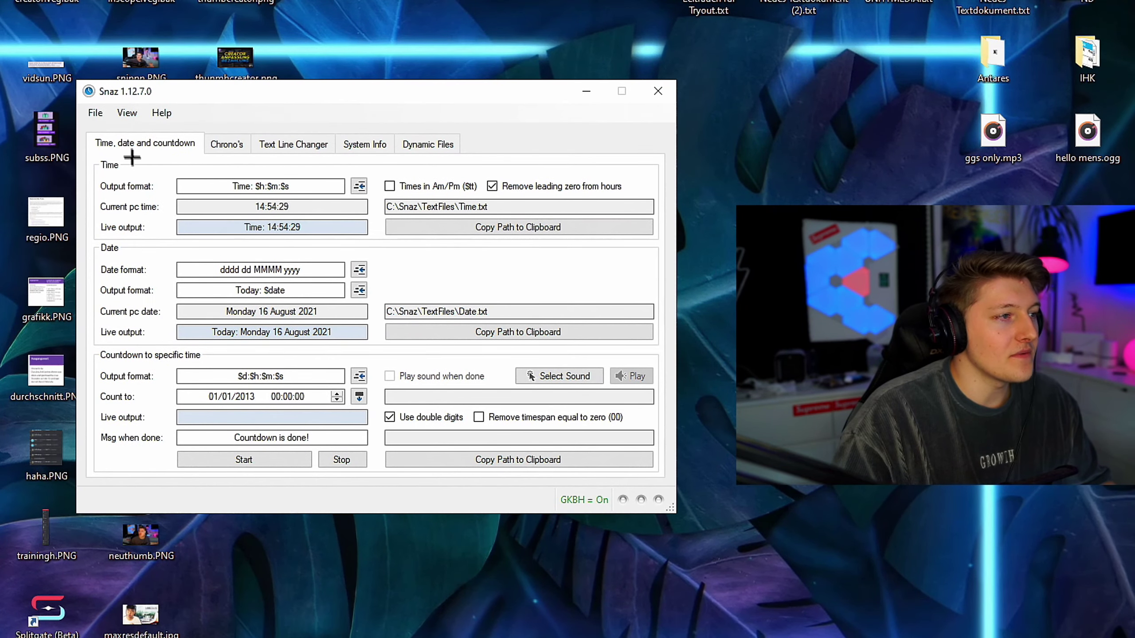
left_click(222, 144)
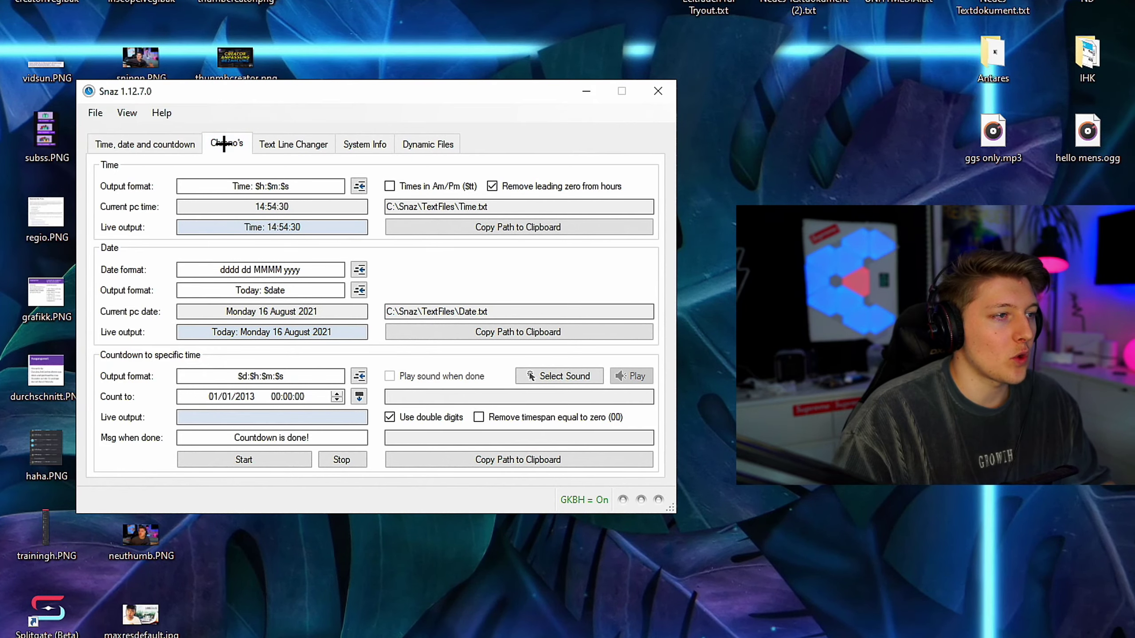
left_click(294, 145)
left_click(144, 144)
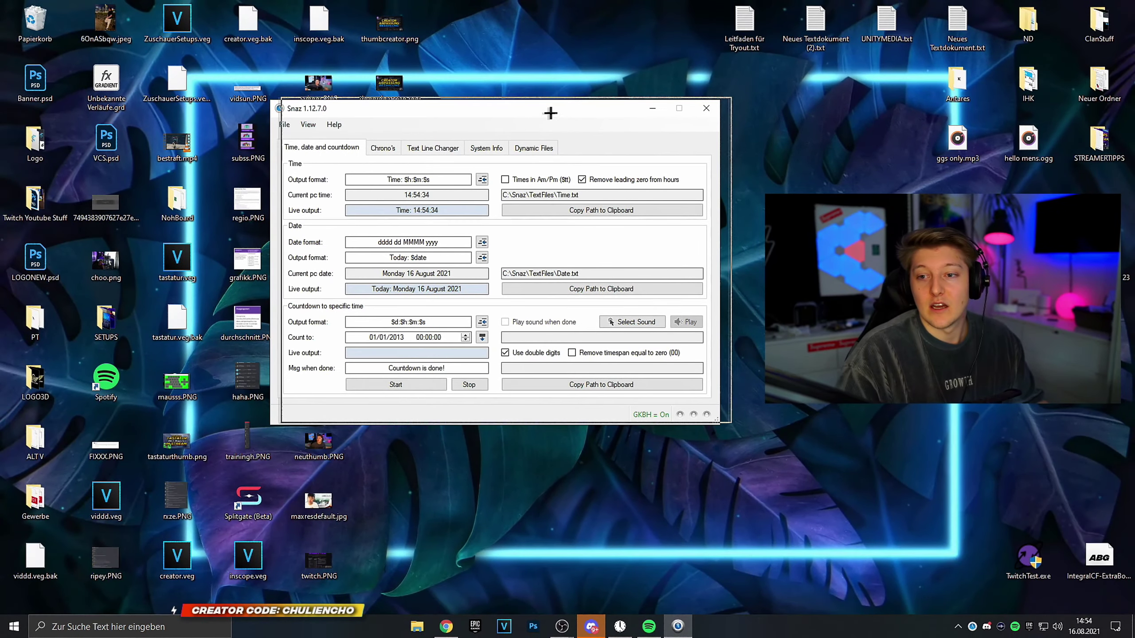
left_click_drag(551, 113, 555, 112)
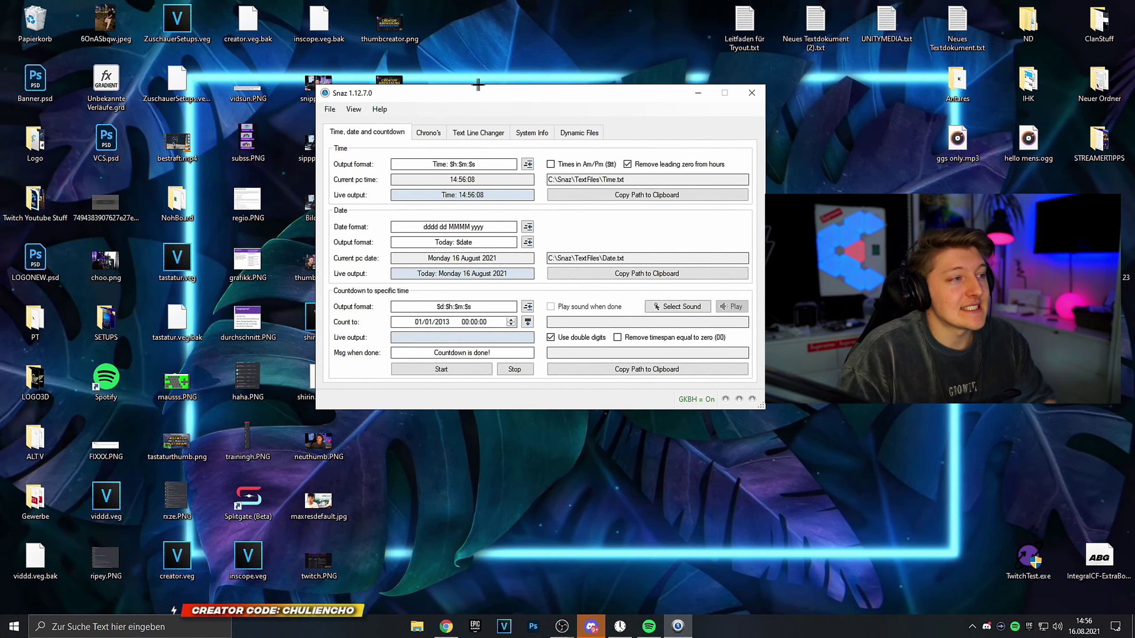
left_click_drag(481, 92, 469, 169)
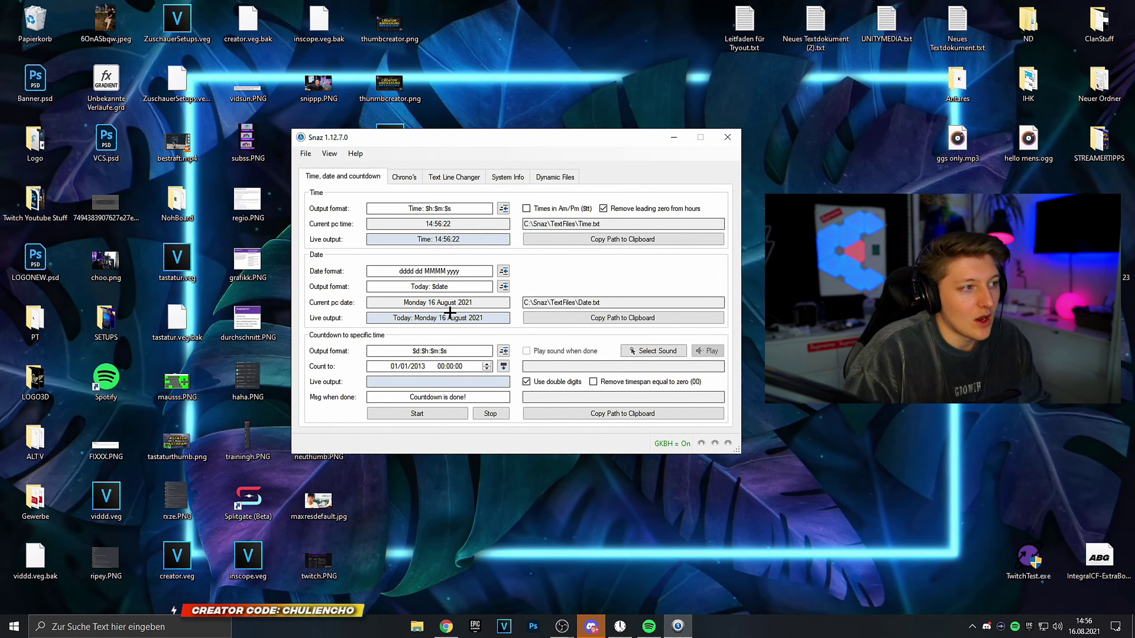
Step: Start the Chrono Down timer in Snaz and select its output text file path
left_click(405, 178)
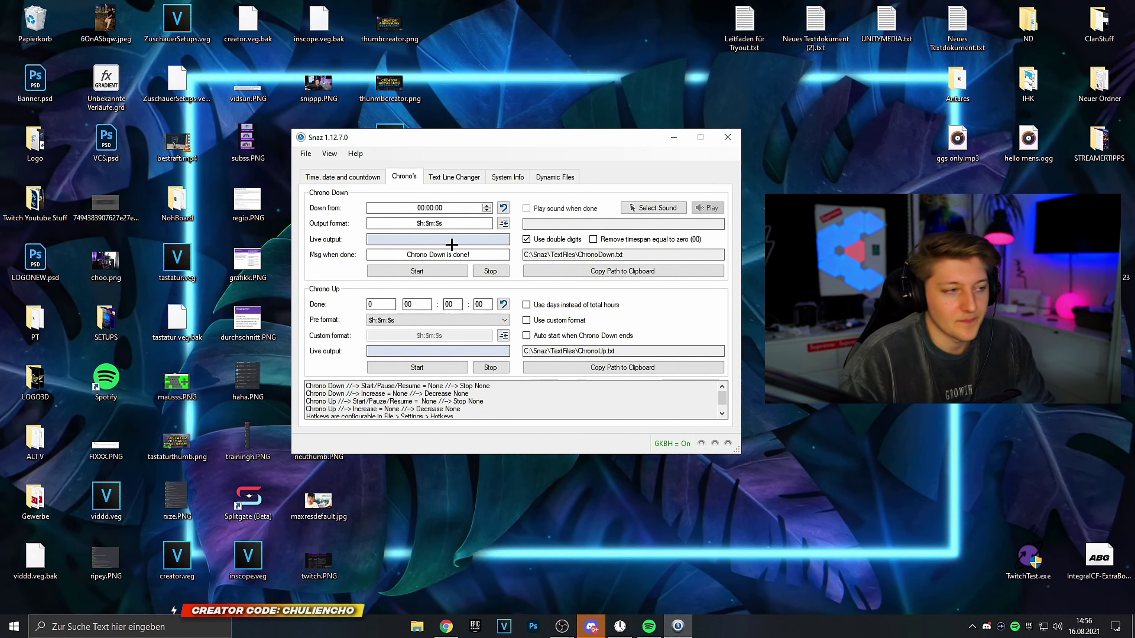
left_click(433, 274)
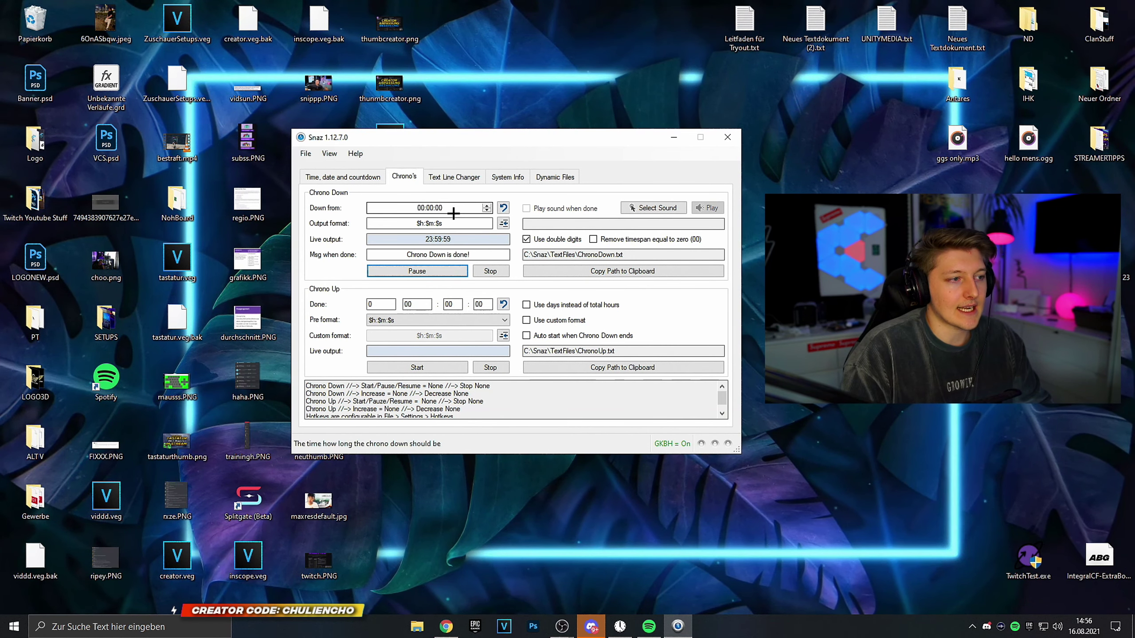
double_click(419, 238)
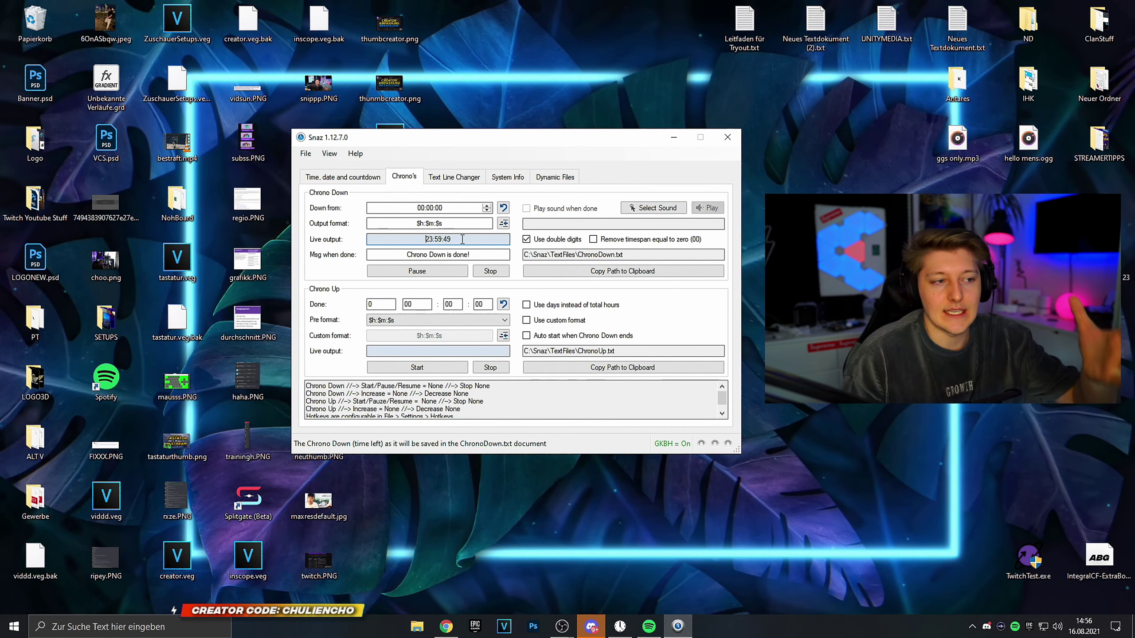
left_click_drag(530, 255, 592, 256)
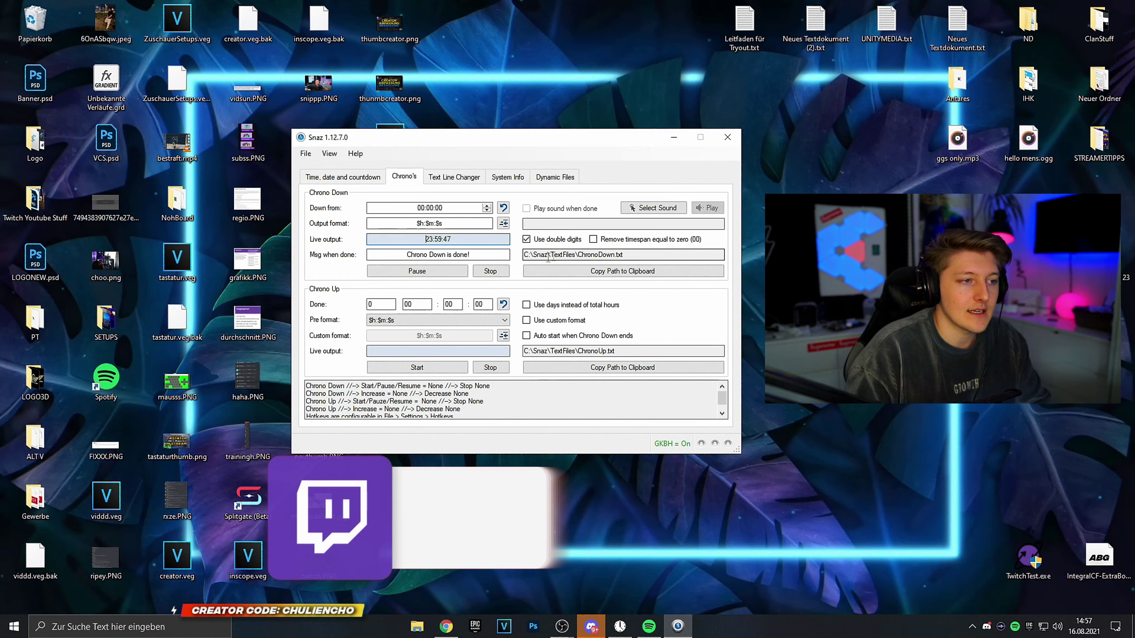
left_click(627, 256)
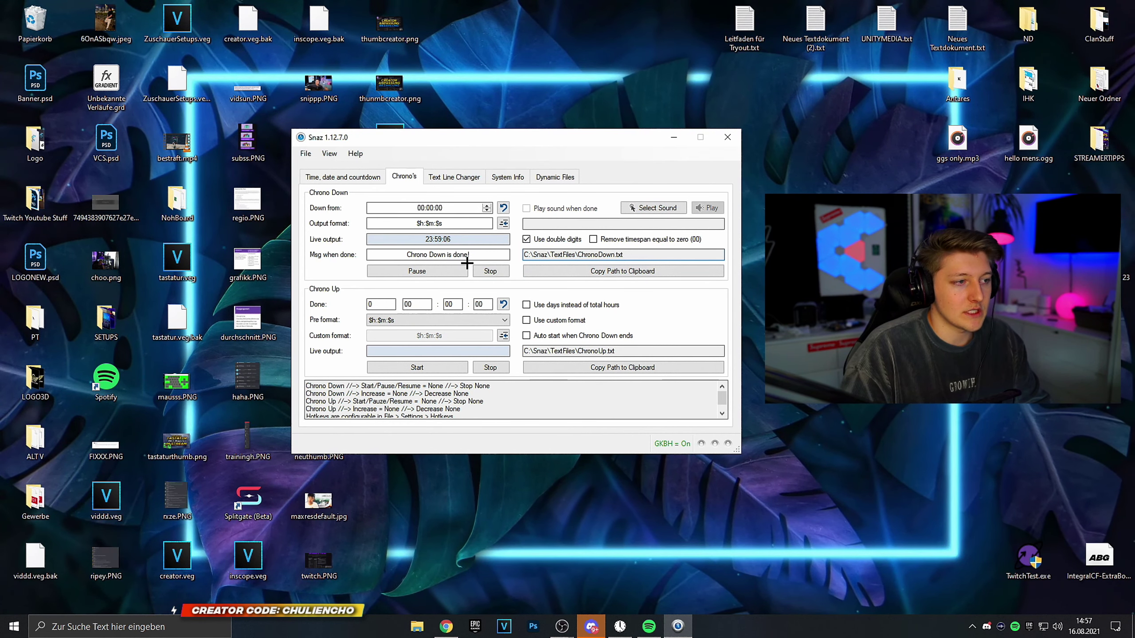
Step: Switch to OBS and add a new Text (GDI+) source named "Countdown" to the TEST1 scene
mouse_move(564, 624)
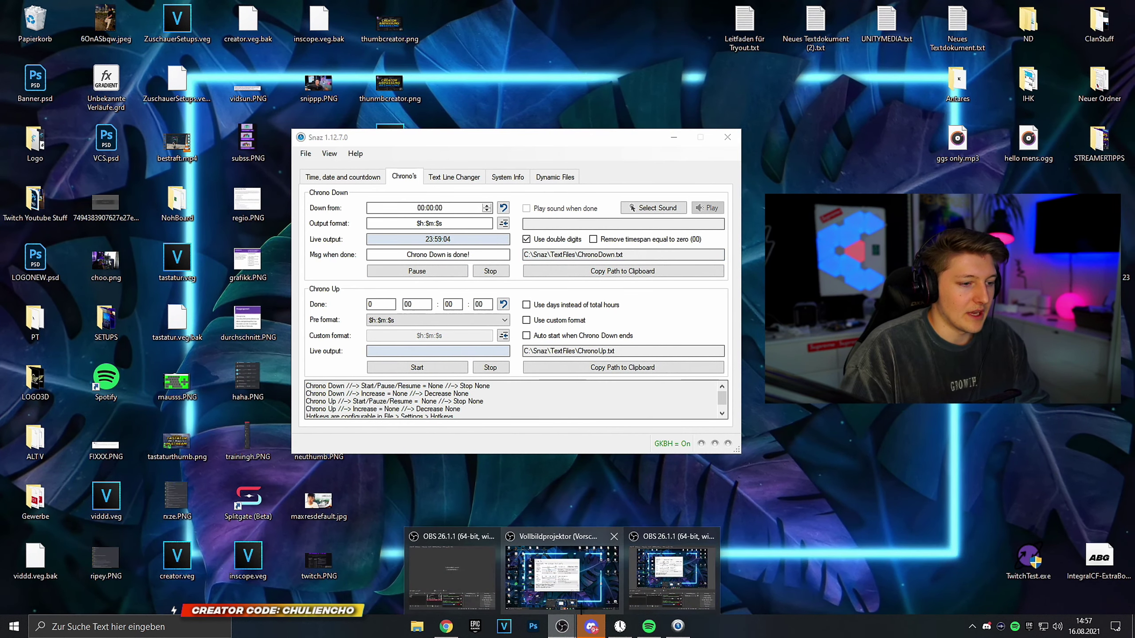
left_click(558, 572)
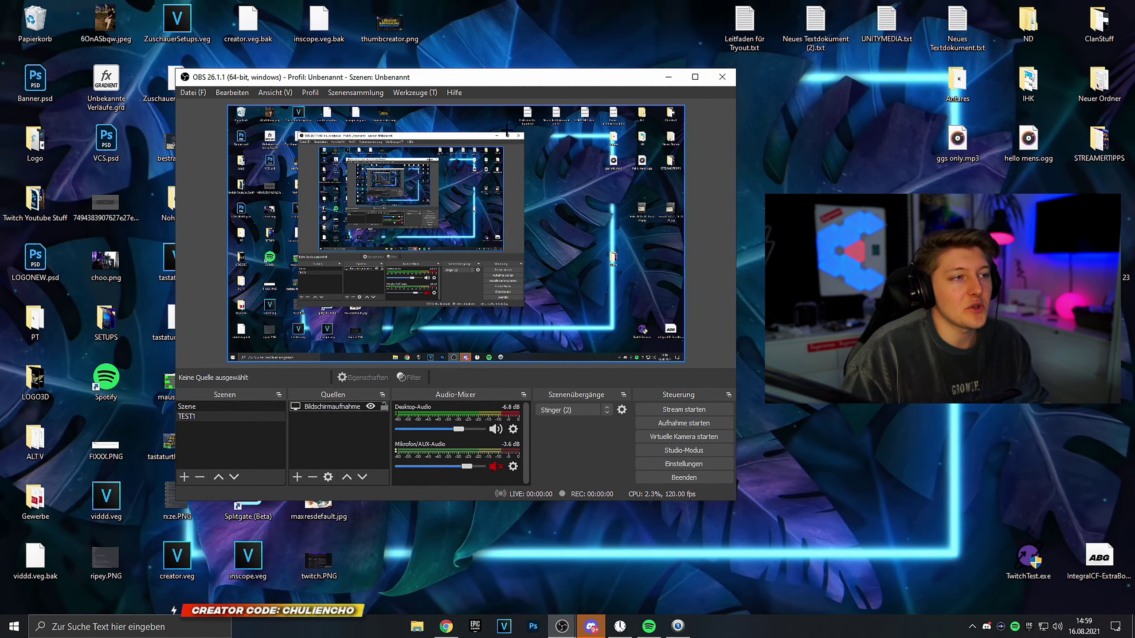
left_click_drag(507, 83, 546, 81)
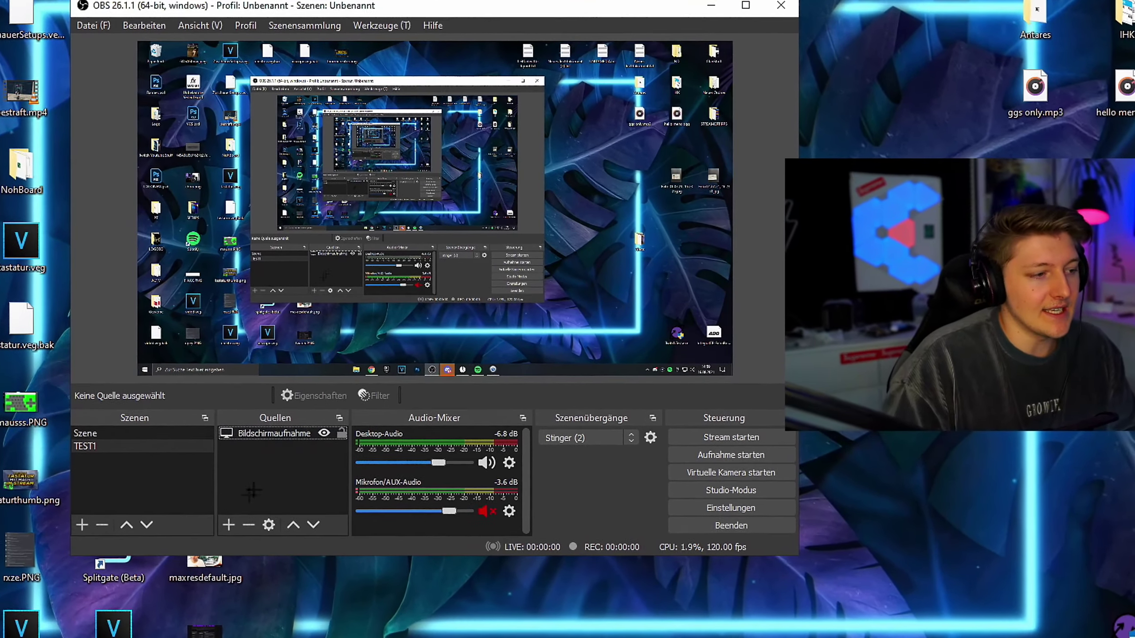
left_click(228, 525)
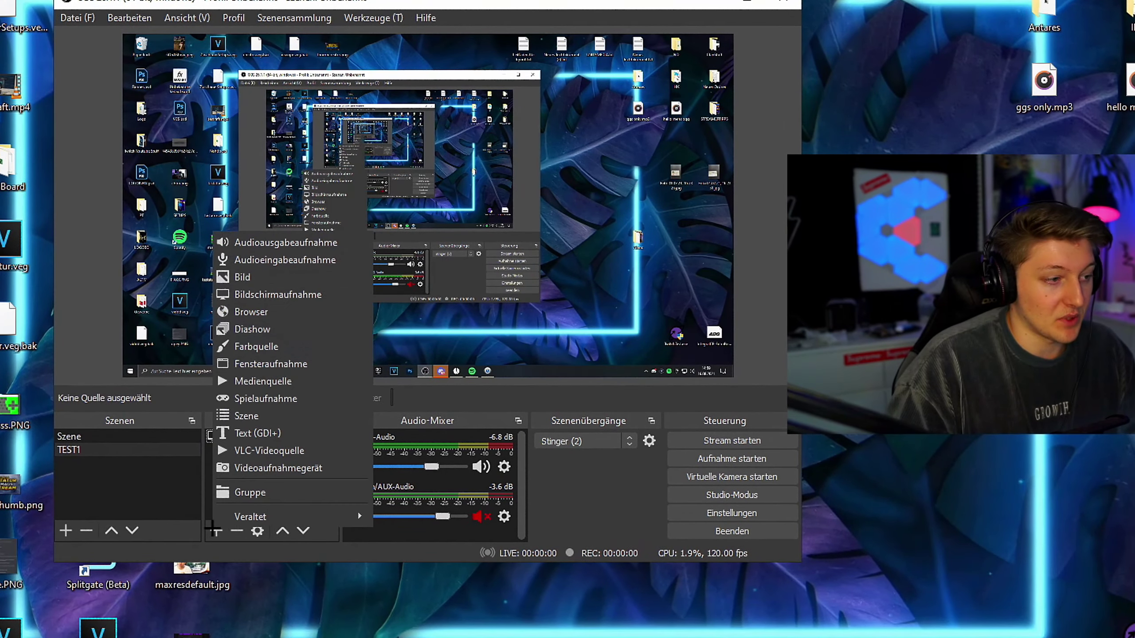
left_click(250, 434)
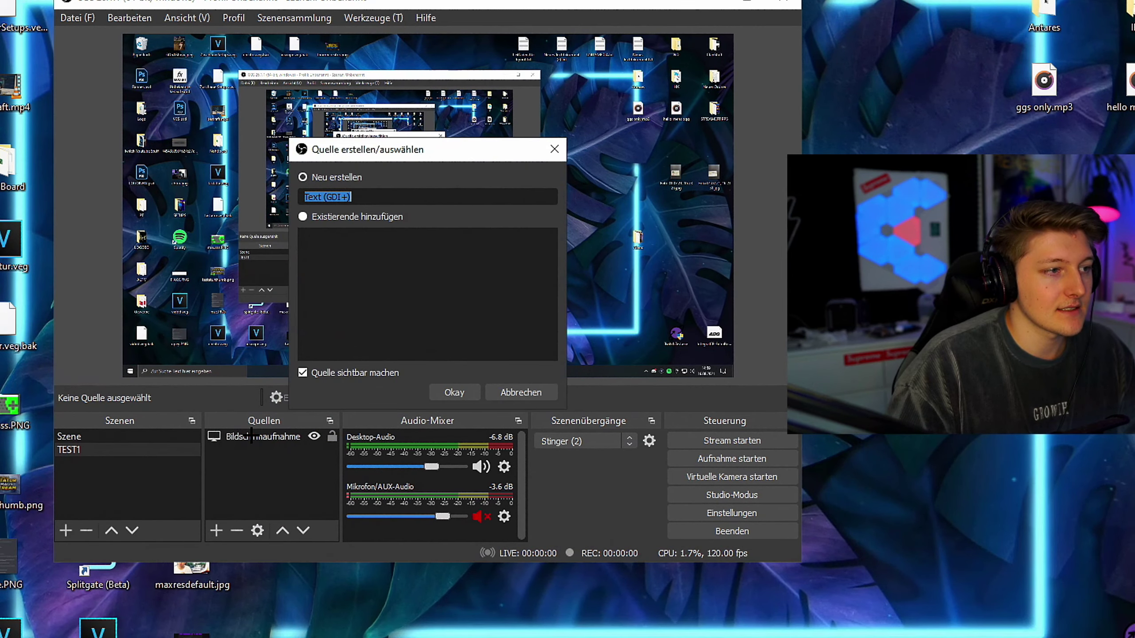
type("Countdown")
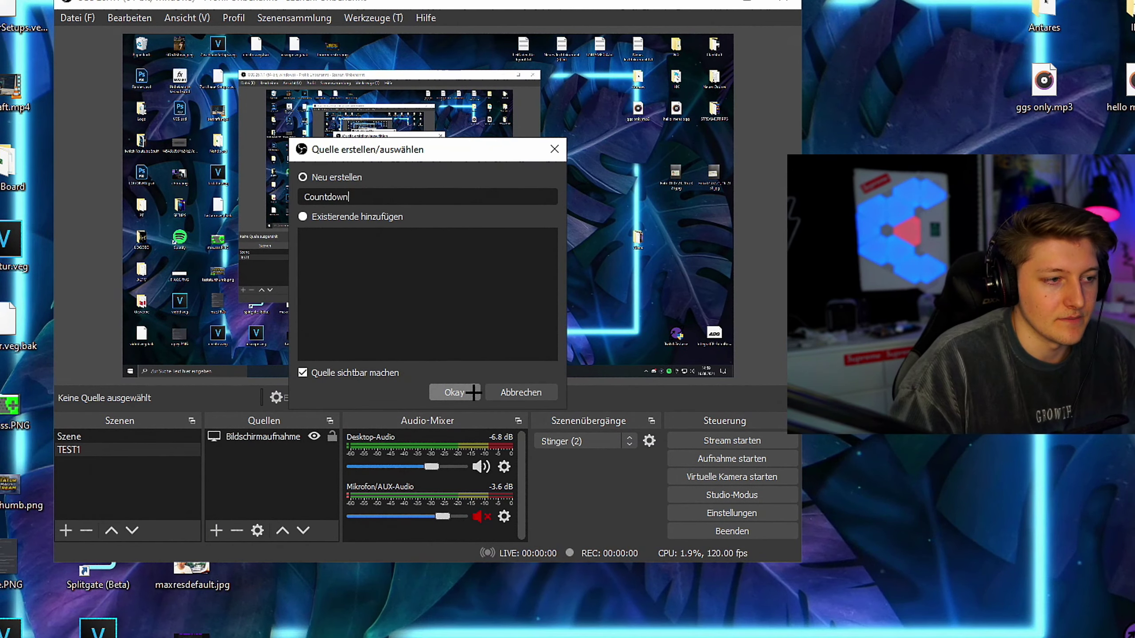
left_click(444, 395)
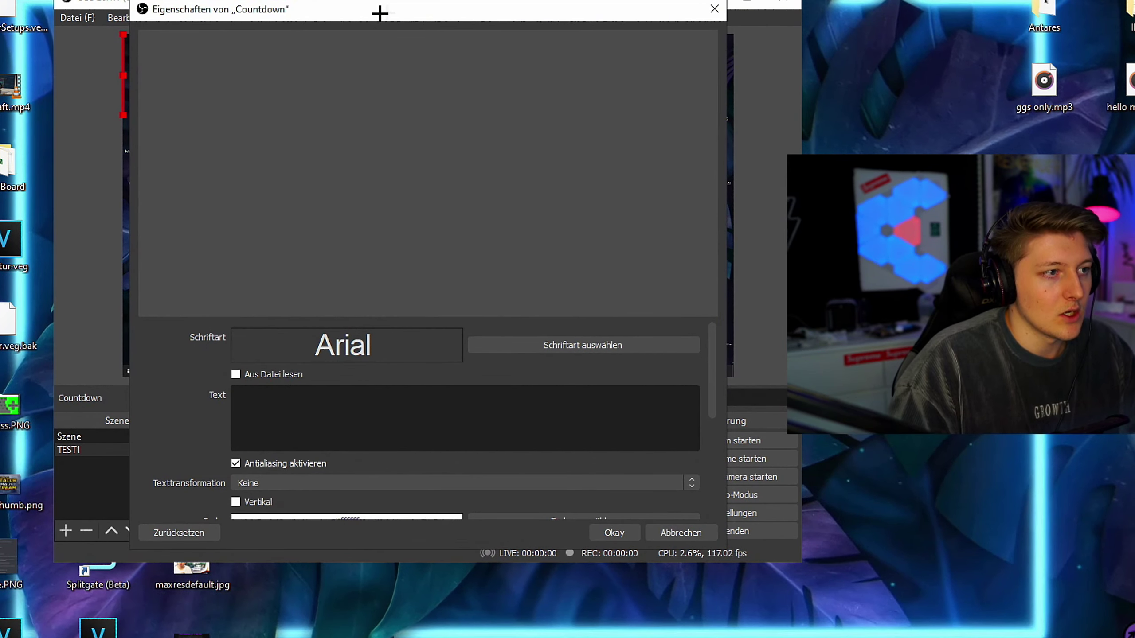
Step: Set the Countdown text source to read its text from a file
left_click_drag(380, 12, 298, 179)
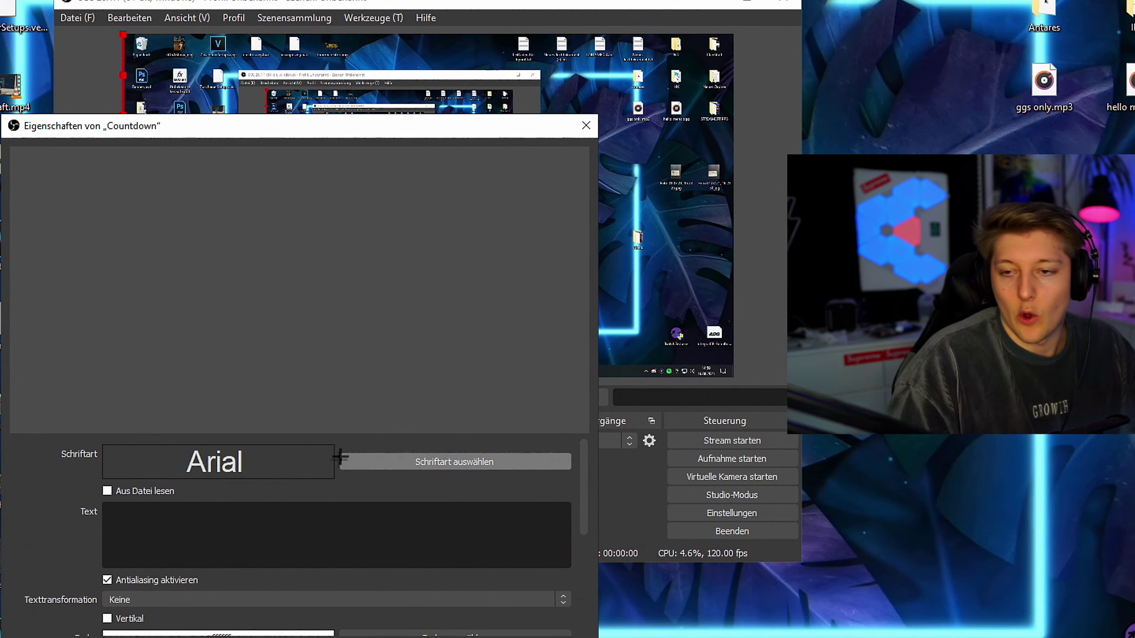
scroll(162, 550, "down", 3)
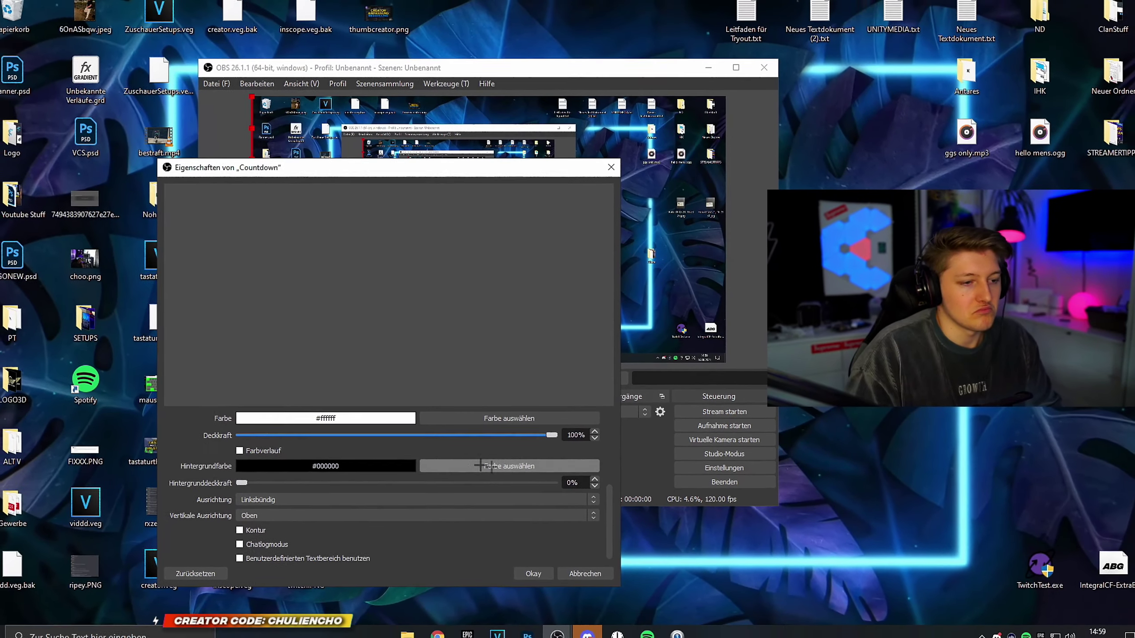
scroll(297, 455, "up", 3)
left_click(297, 456)
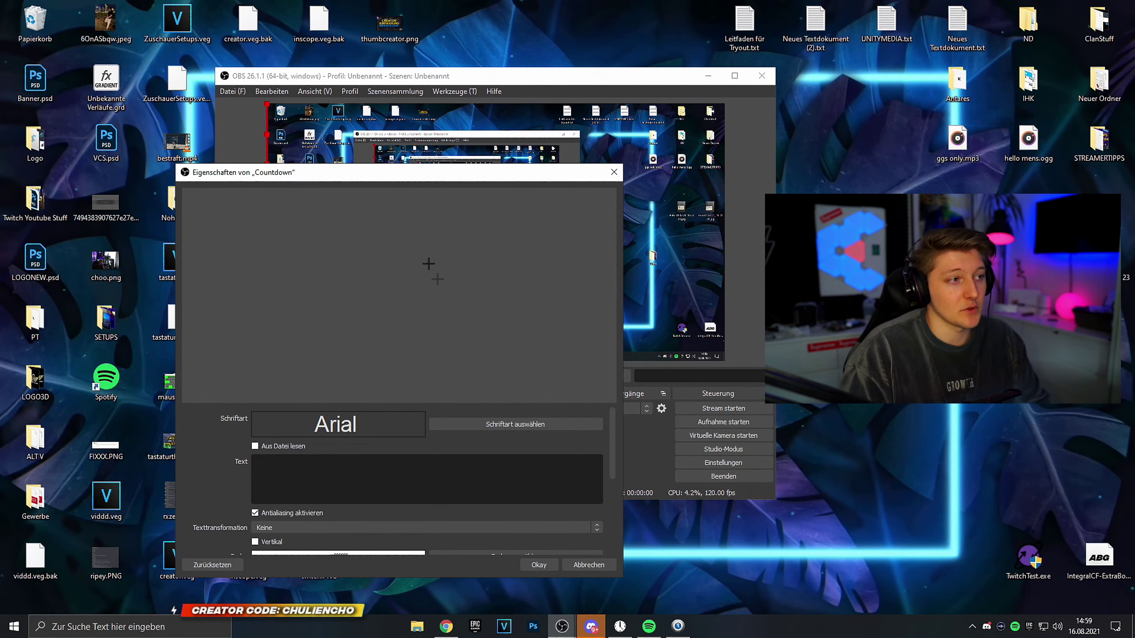
left_click_drag(177, 164, 176, 119)
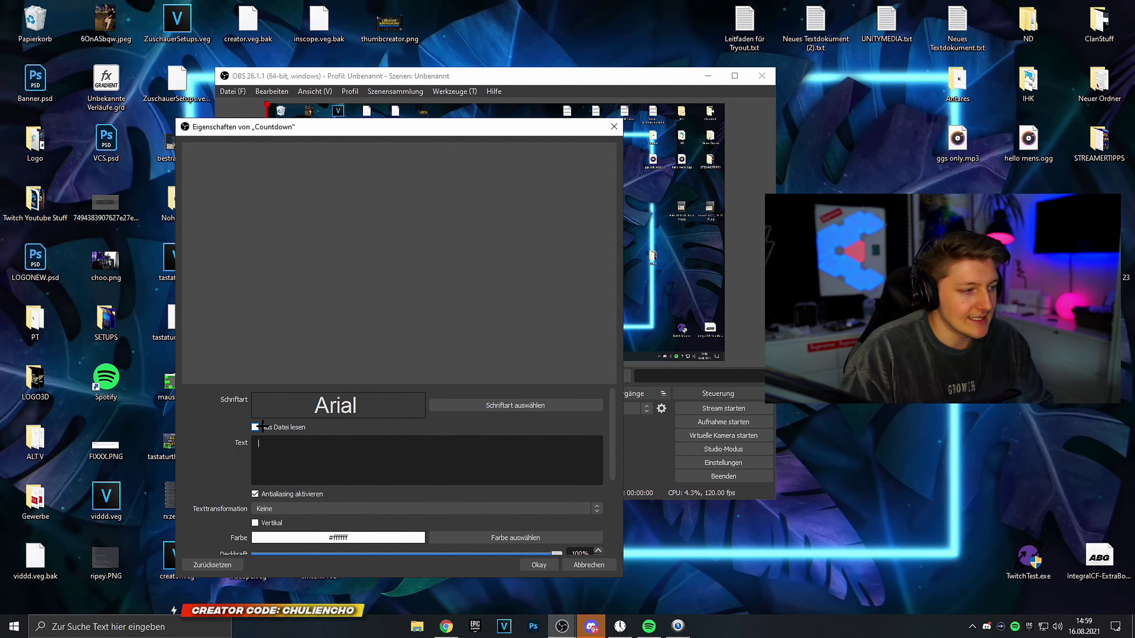
left_click(255, 427)
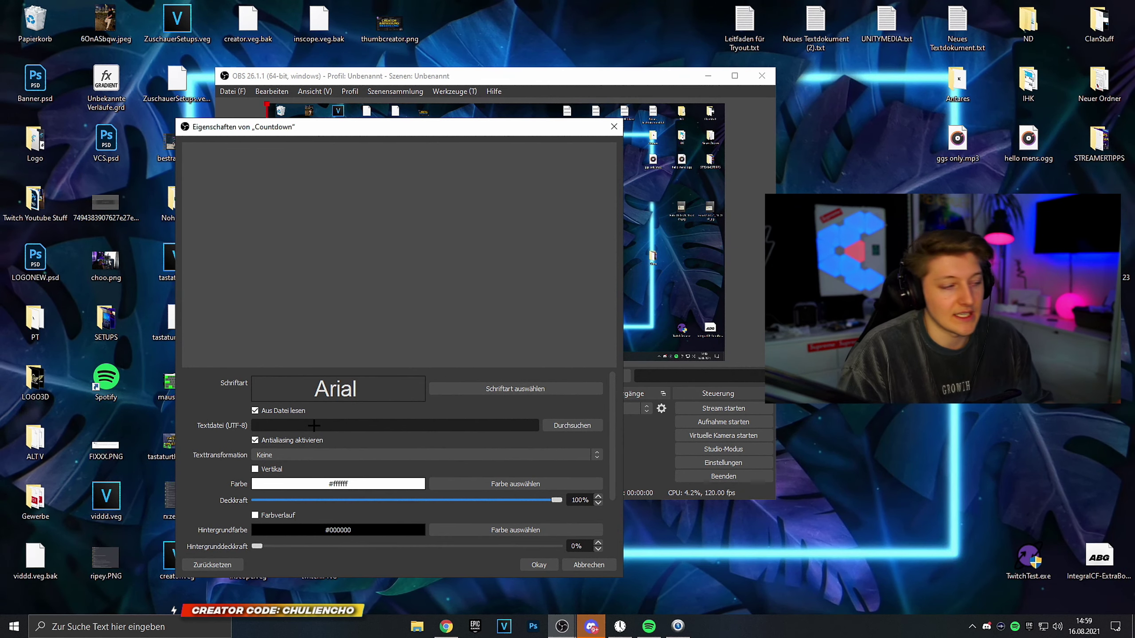
Step: Load C:\Snaz\TextFiles\ChronoDown.txt as the Countdown source's text file, keeping the Snaz window beside the file chooser for reference
left_click(572, 427)
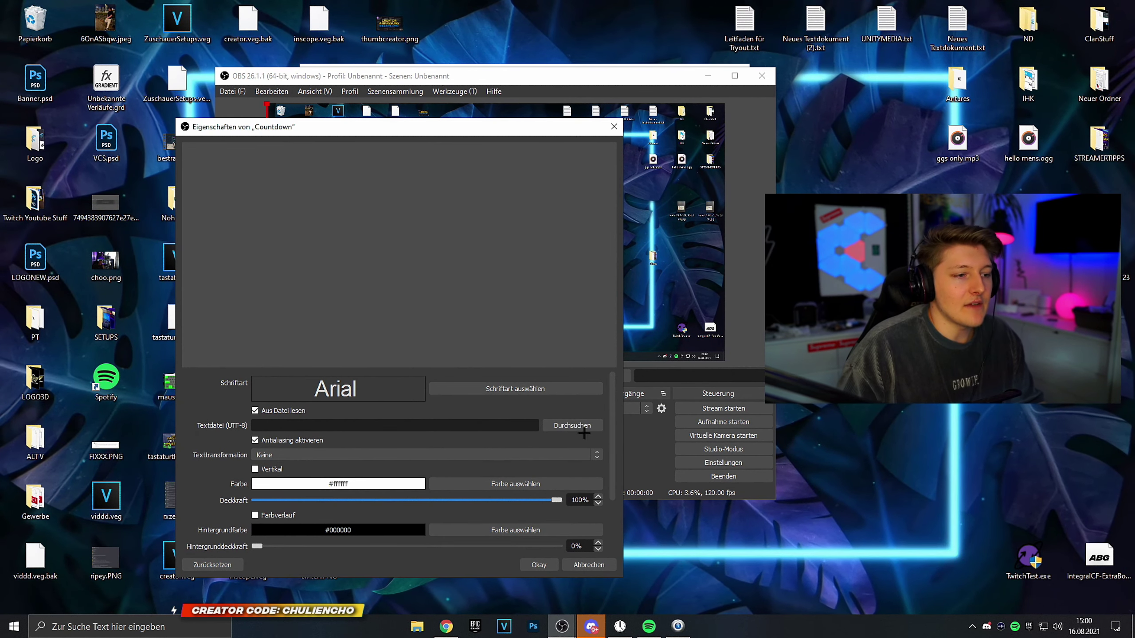
left_click(580, 426)
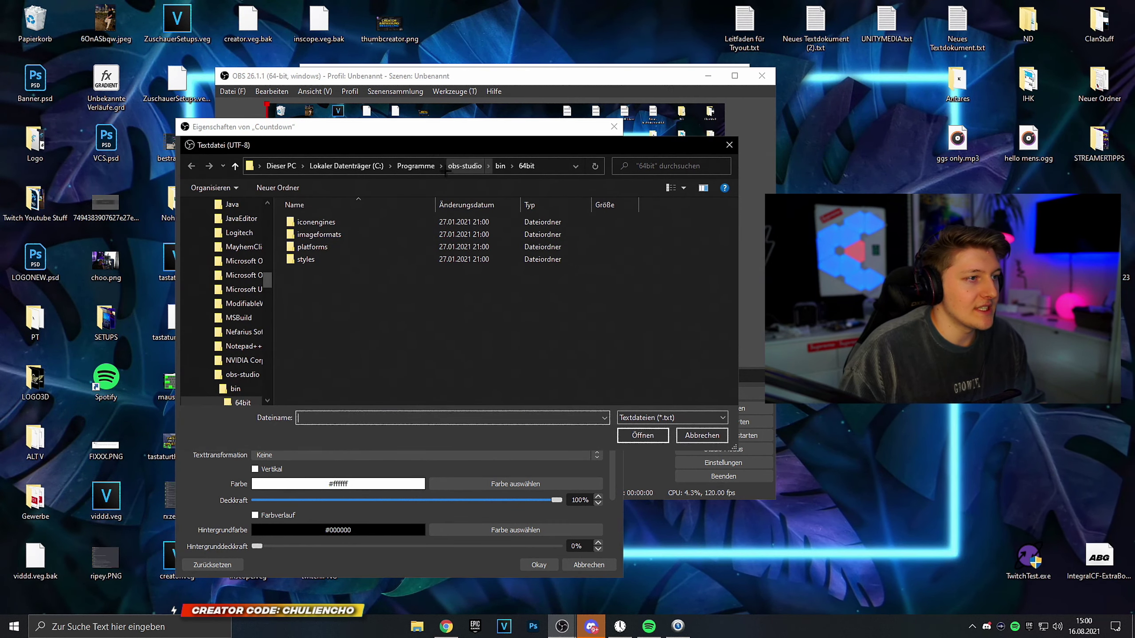
key("alt+Tab")
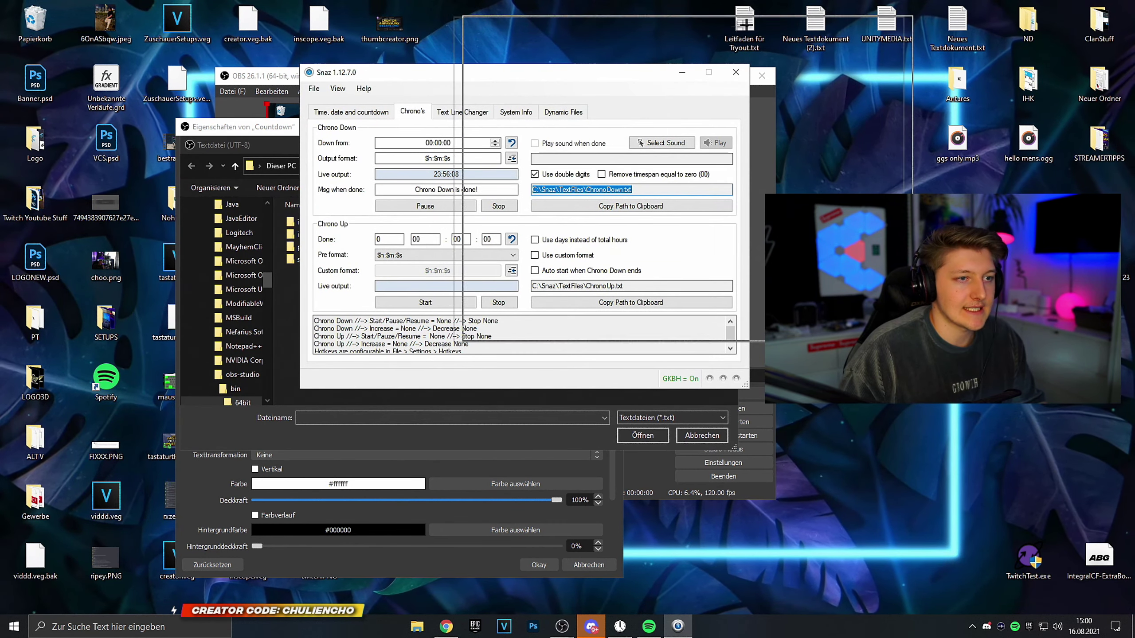
left_click_drag(582, 74, 775, 20)
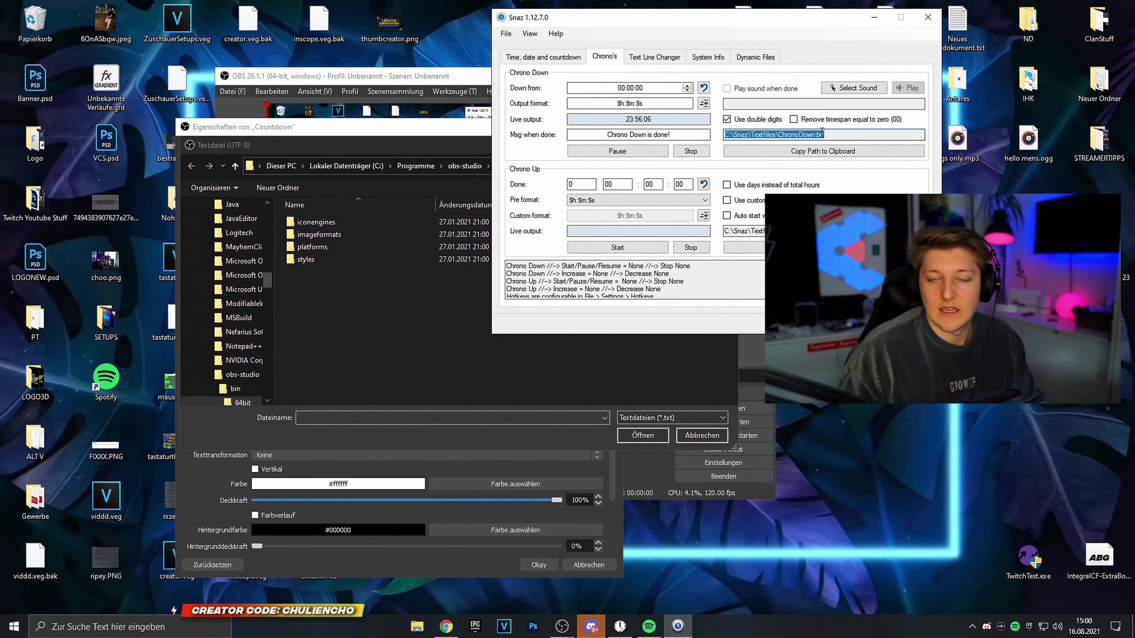
left_click(305, 159)
left_click(326, 166)
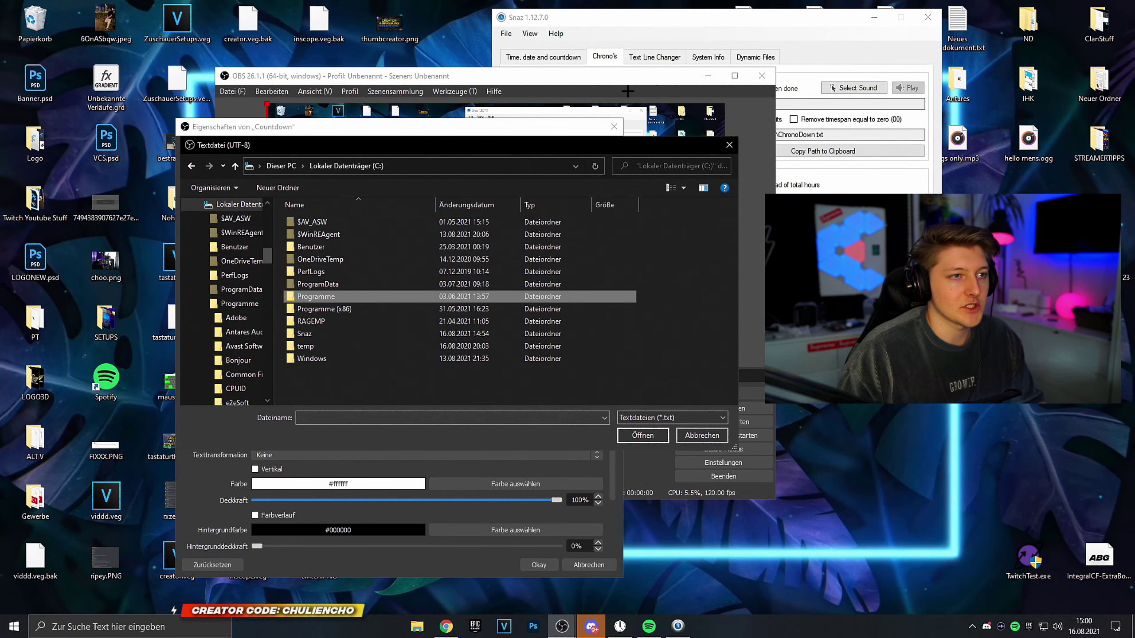
left_click(677, 626)
left_click_drag(760, 20, 870, 12)
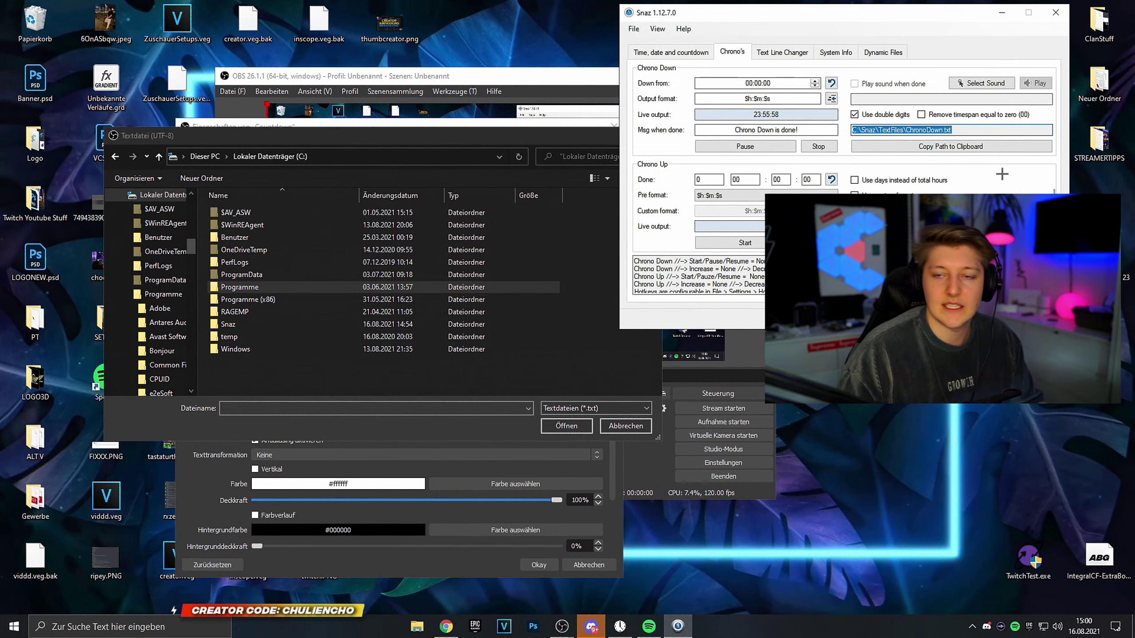
left_click(267, 369)
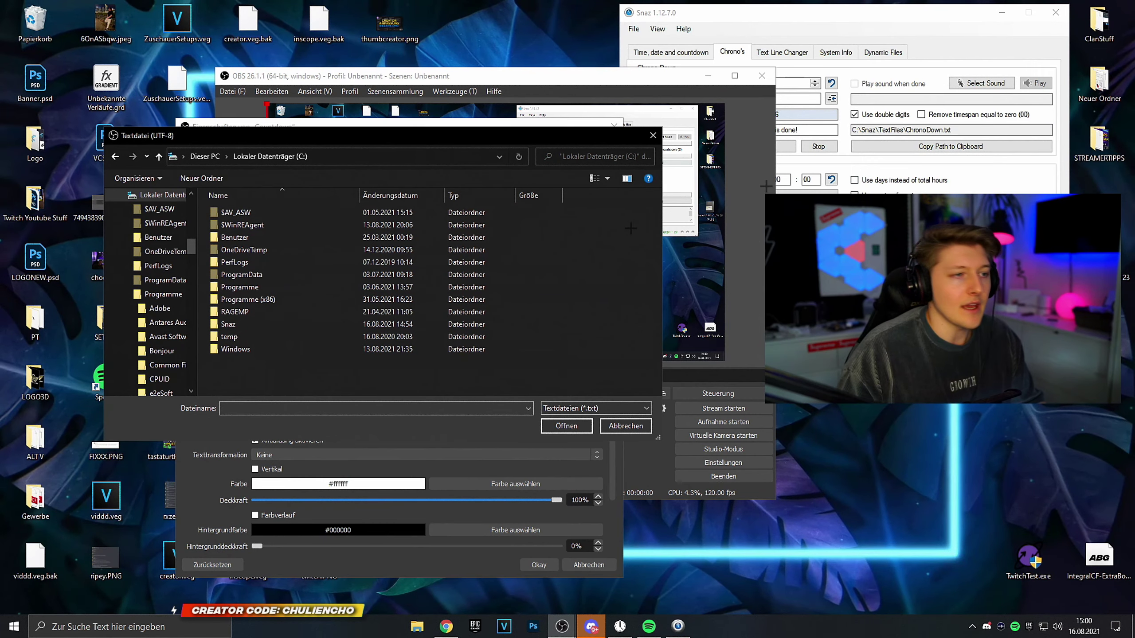
double_click(266, 324)
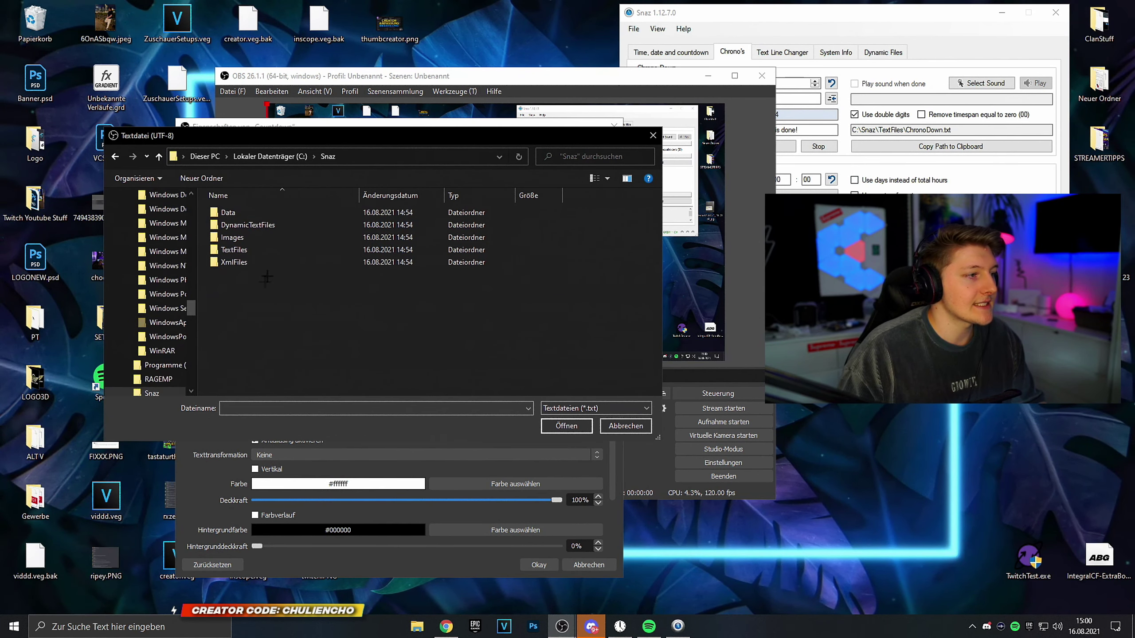
double_click(250, 249)
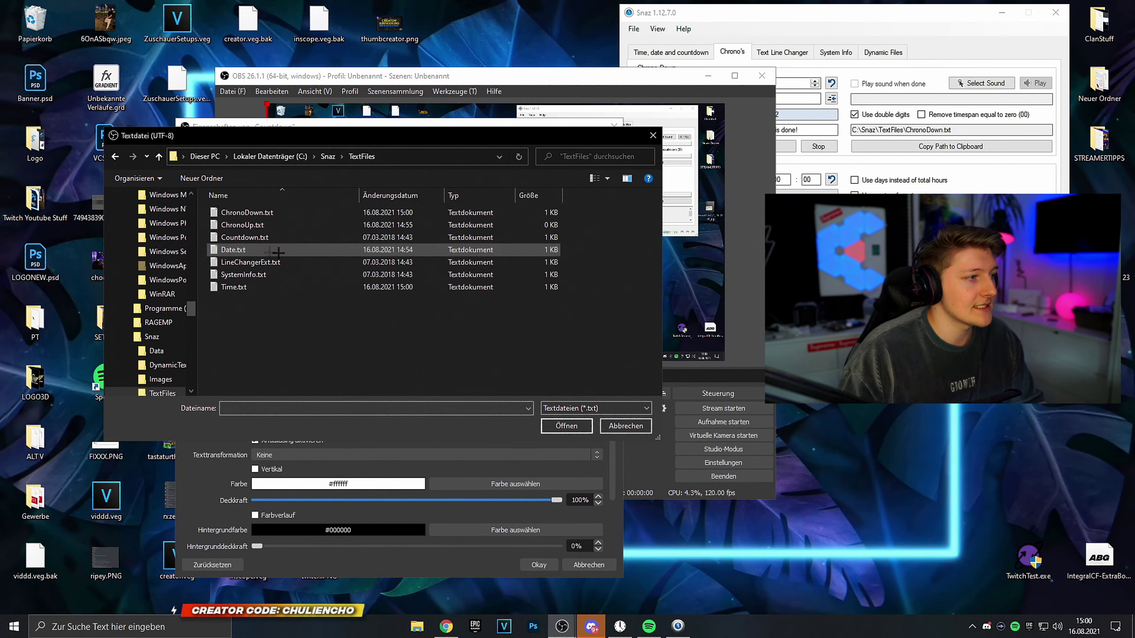
double_click(268, 214)
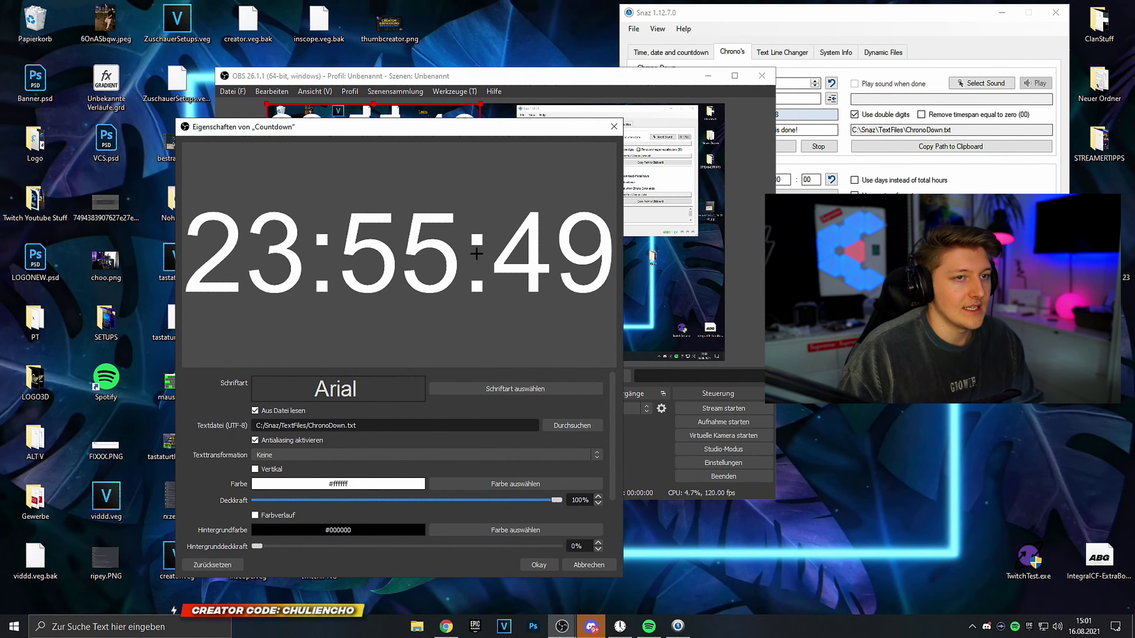
Step: Confirm the Countdown source's properties and move its text to the lower-left area of the preview canvas
left_click(539, 565)
left_click_drag(392, 146, 414, 312)
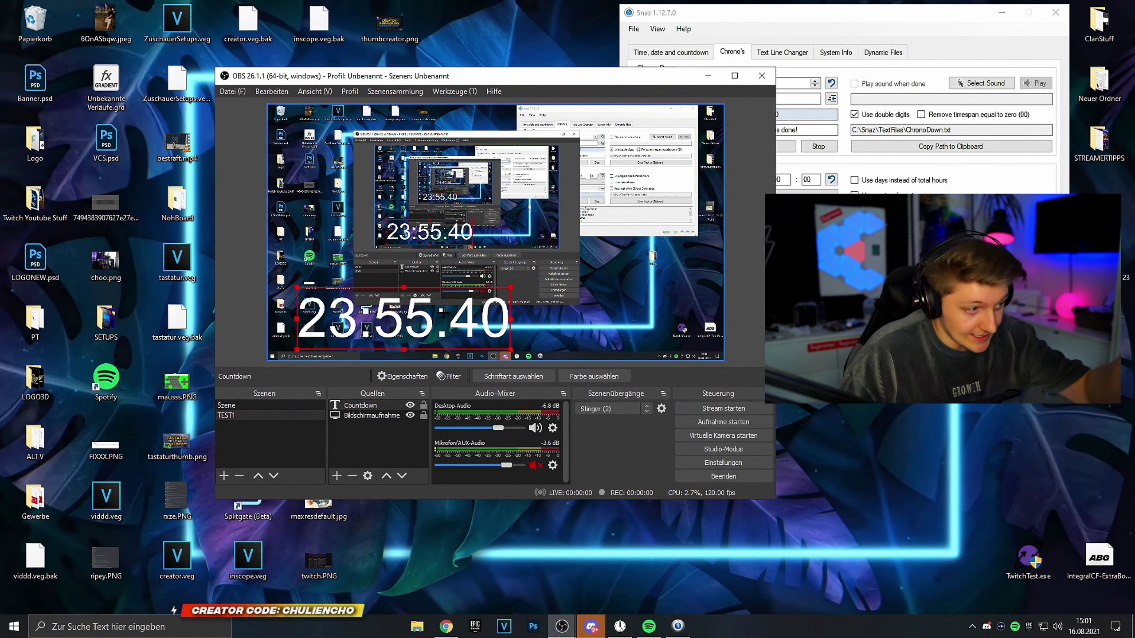
left_click_drag(442, 313, 432, 303)
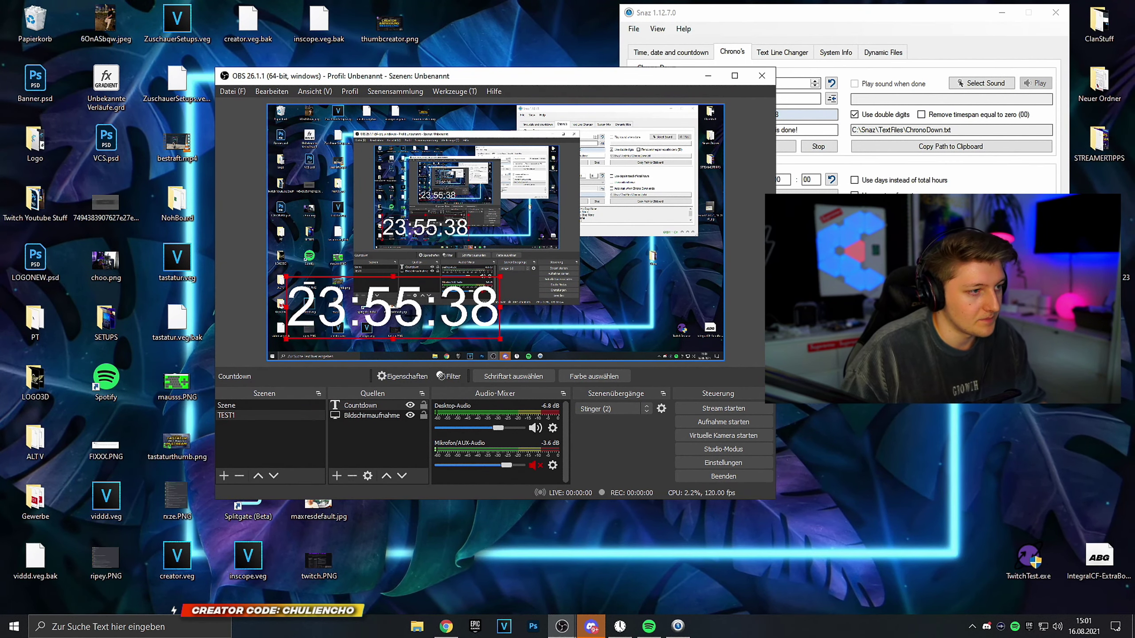
Step: Enable an outline on the Countdown text source with size 5 and black colour #000000
double_click(379, 406)
scroll(623, 398, "down", 2)
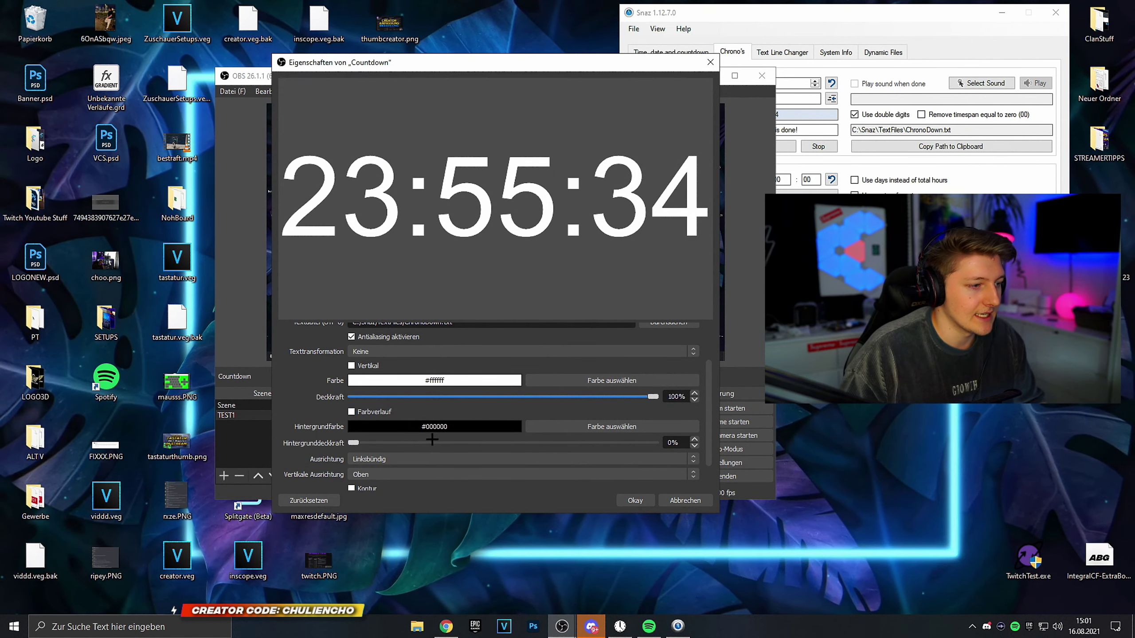
scroll(358, 415, "down", 1)
left_click(352, 453)
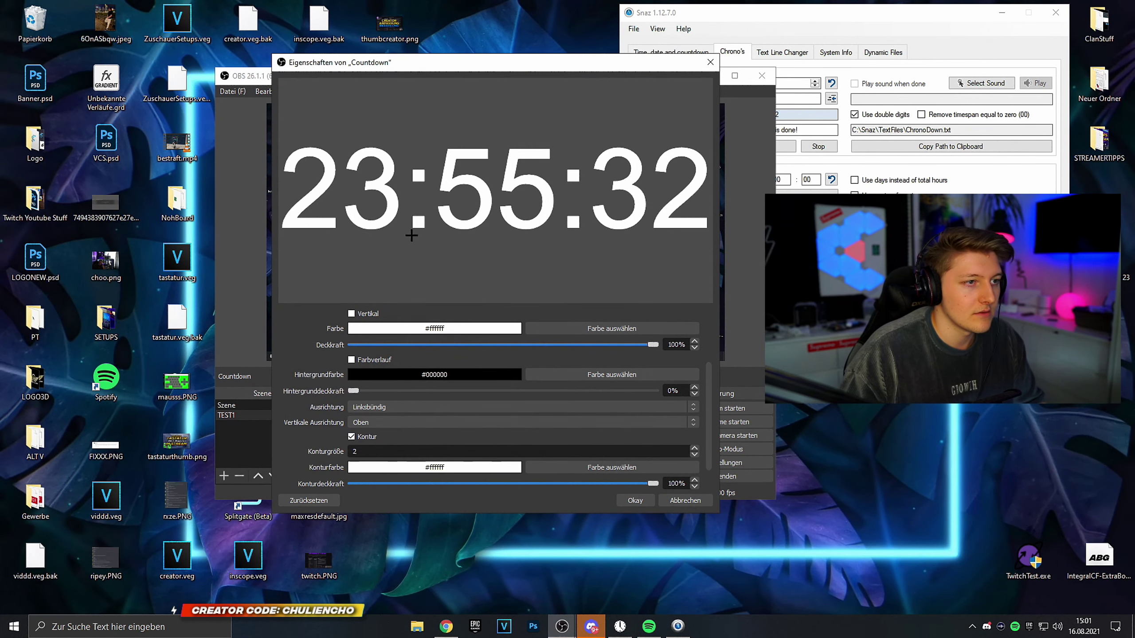
double_click(378, 453)
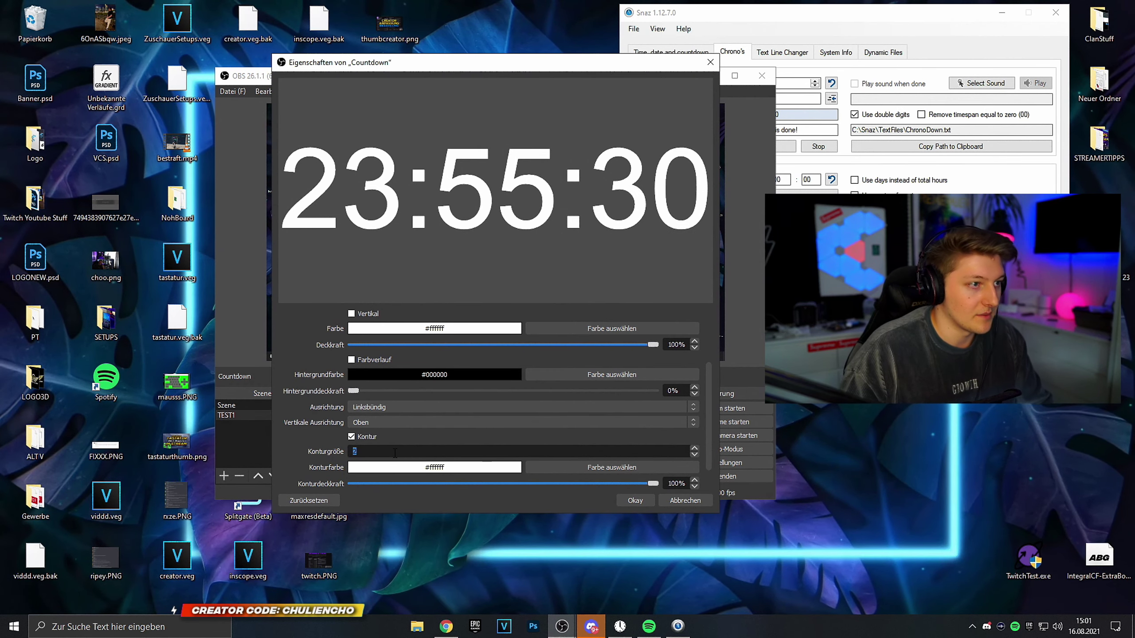
type("5")
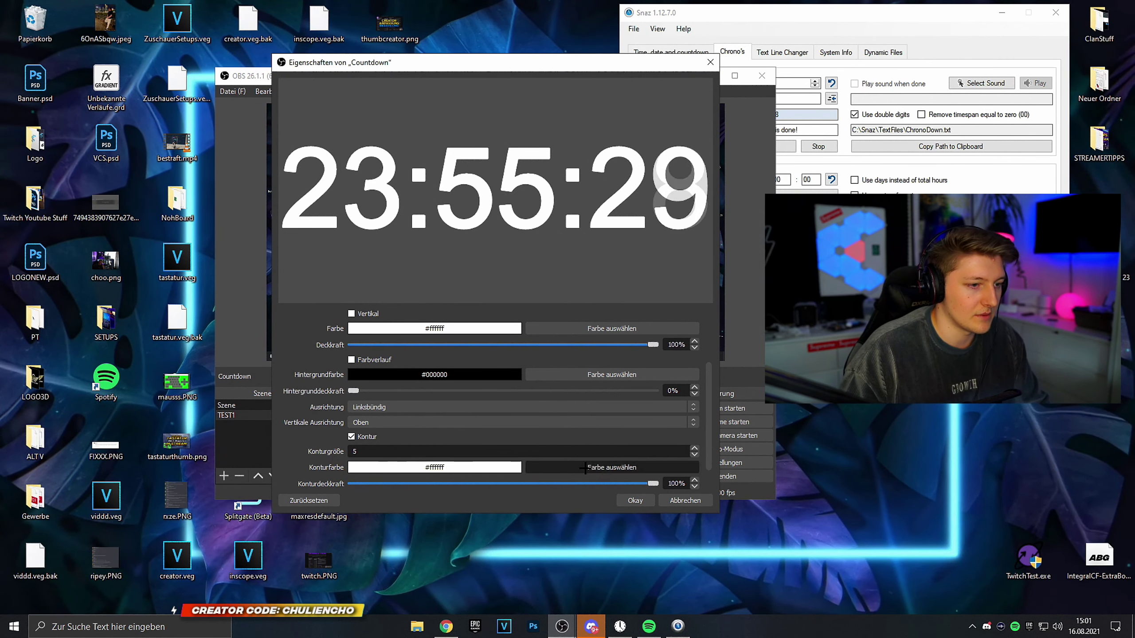
left_click(581, 468)
left_click(355, 200)
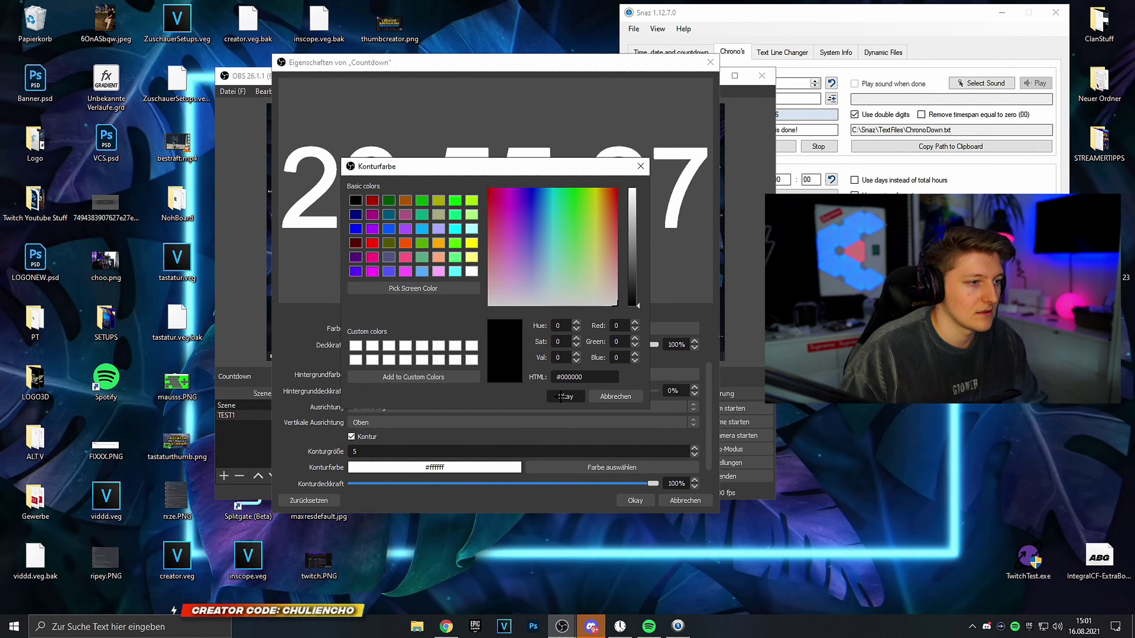
left_click(561, 396)
left_click(635, 501)
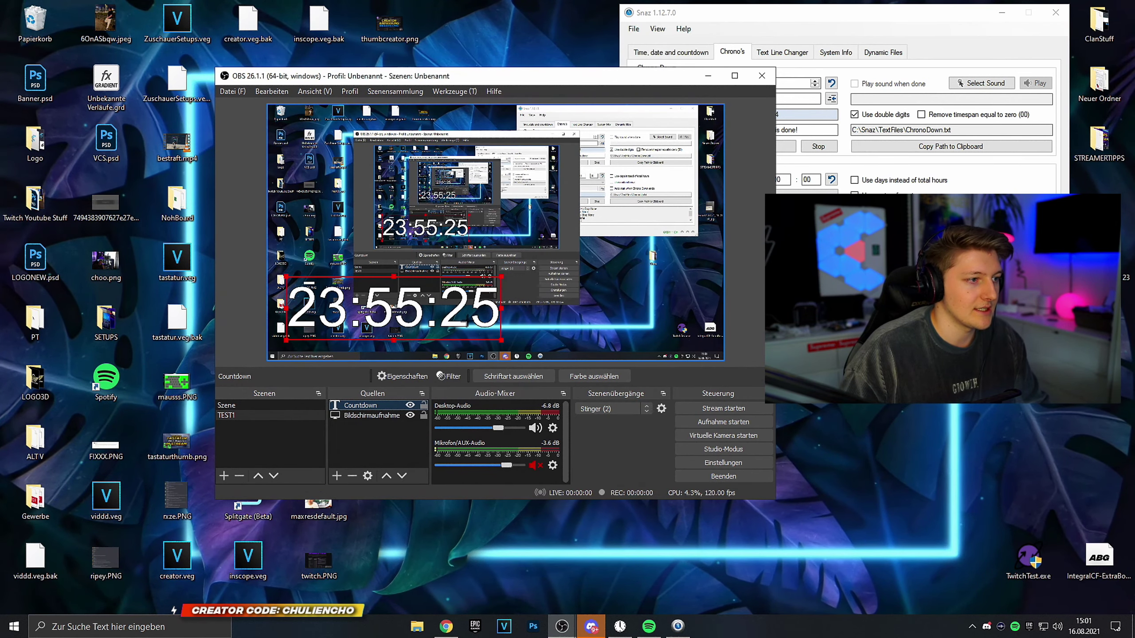
Step: Set the Countdown text's outline size to 10 and reposition the text in the lower-left area of the canvas
double_click(395, 405)
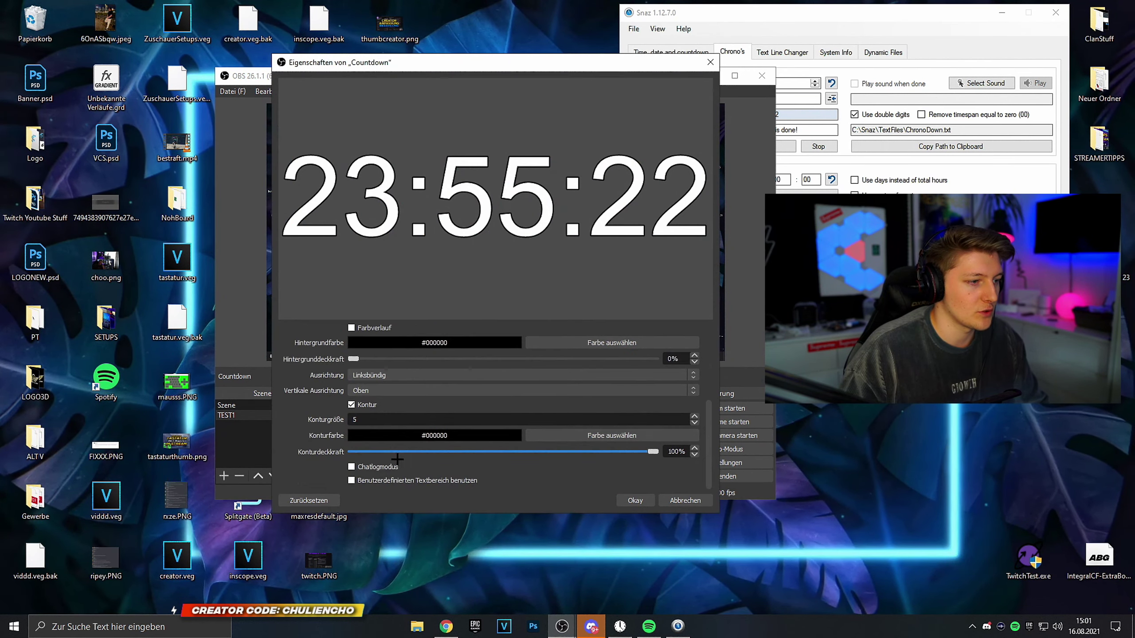
type("0")
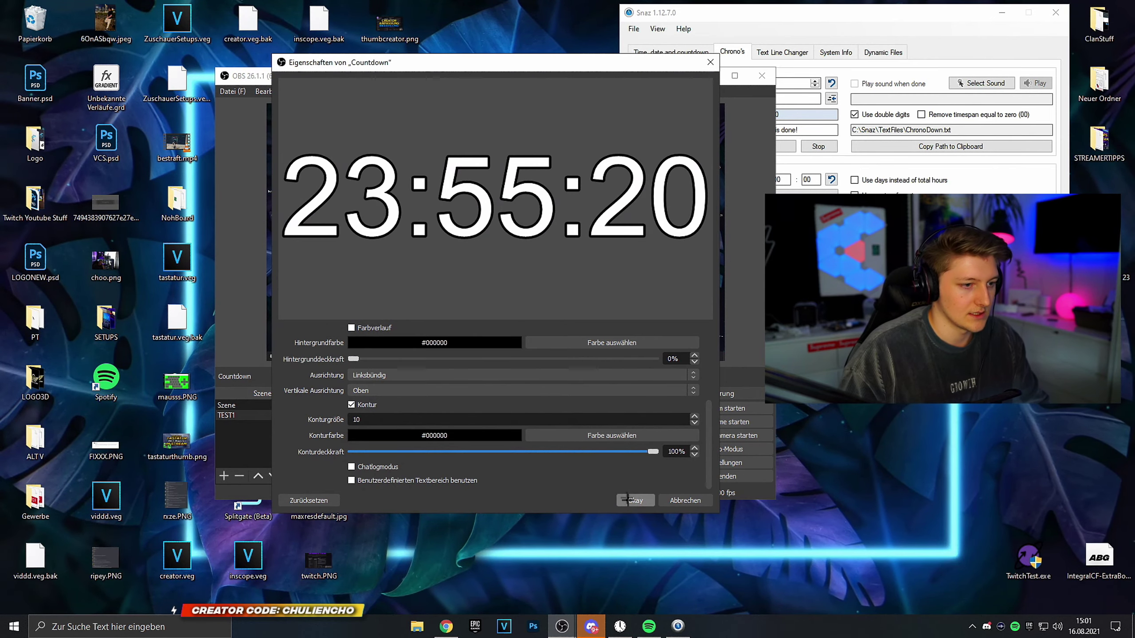
left_click(627, 500)
left_click_drag(449, 211, 391, 141)
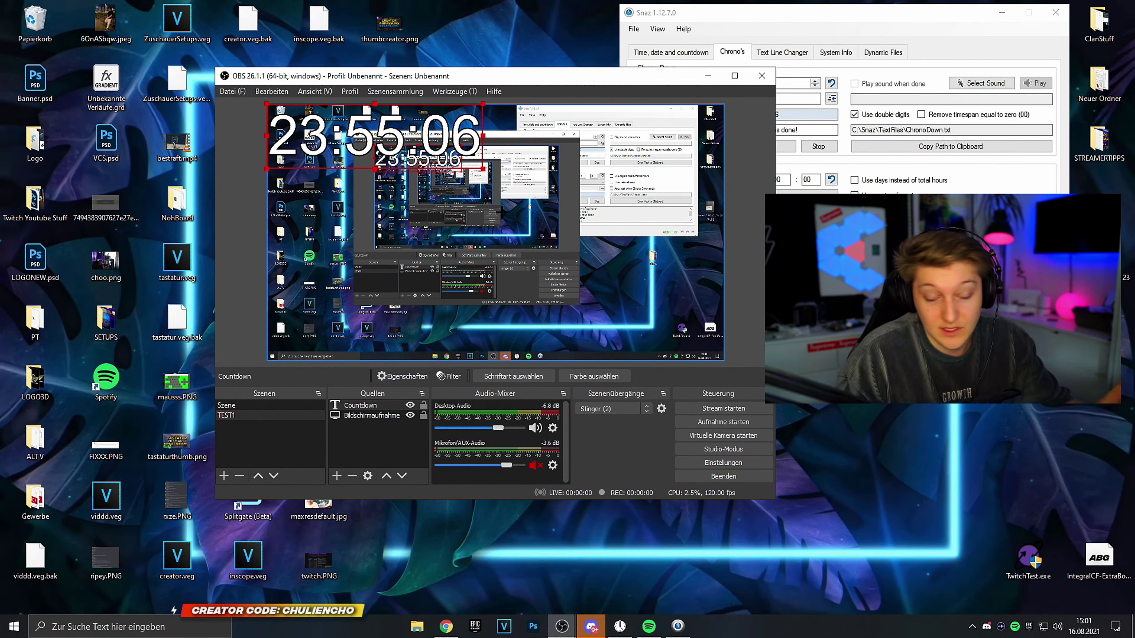
left_click_drag(425, 140, 440, 312)
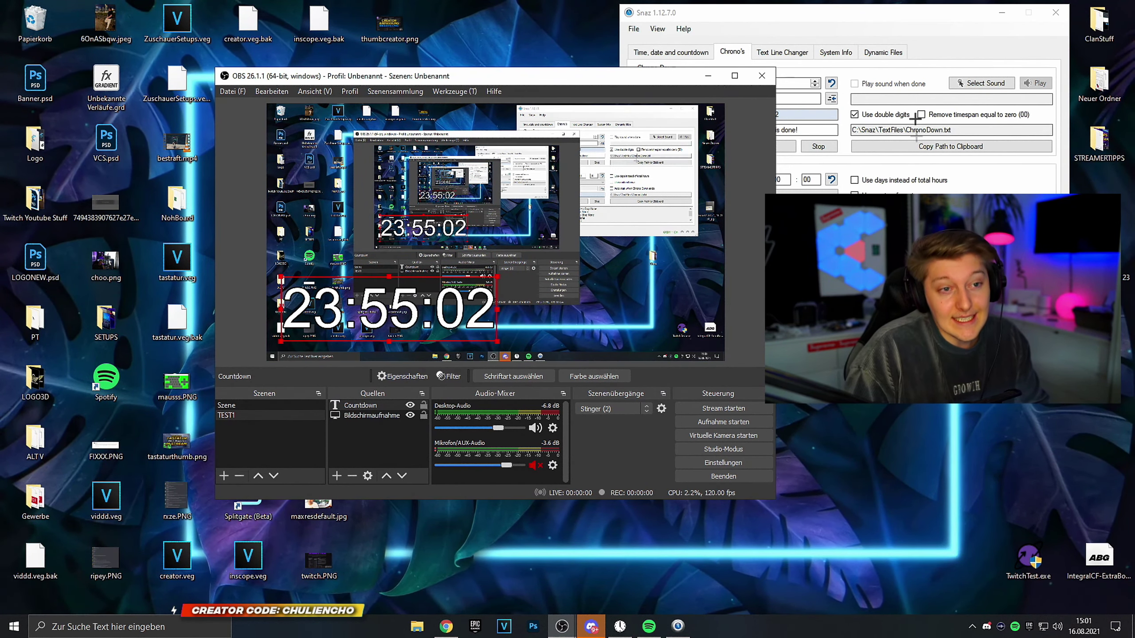
Step: Switch to Snaz, pause and stop the Chrono Down timer, and start the Chrono Up timer
left_click(902, 22)
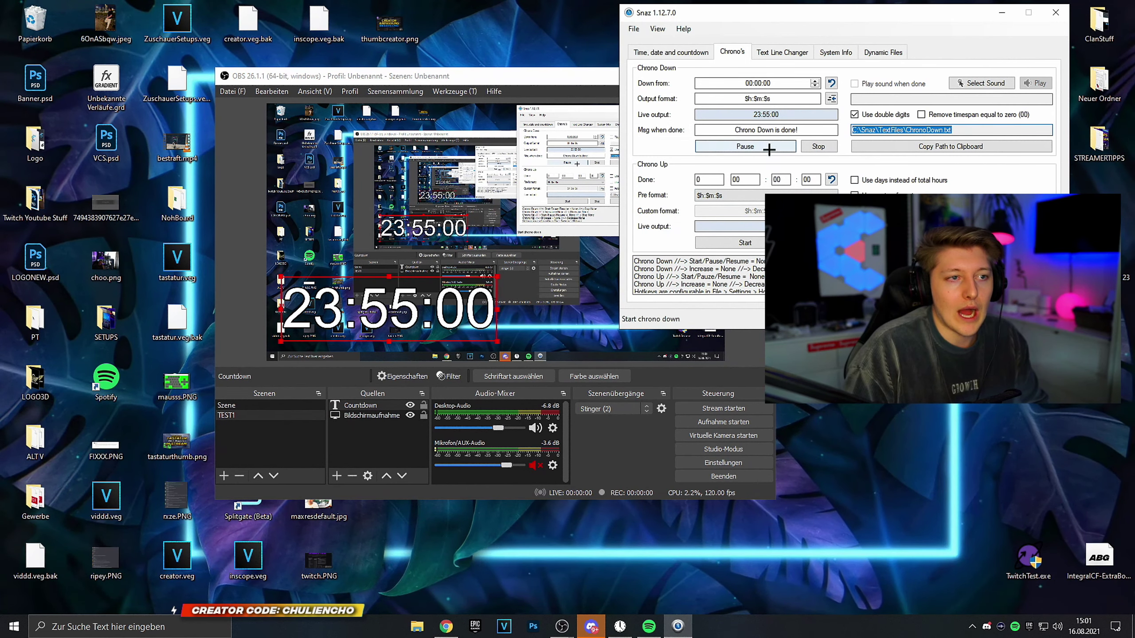
left_click(778, 148)
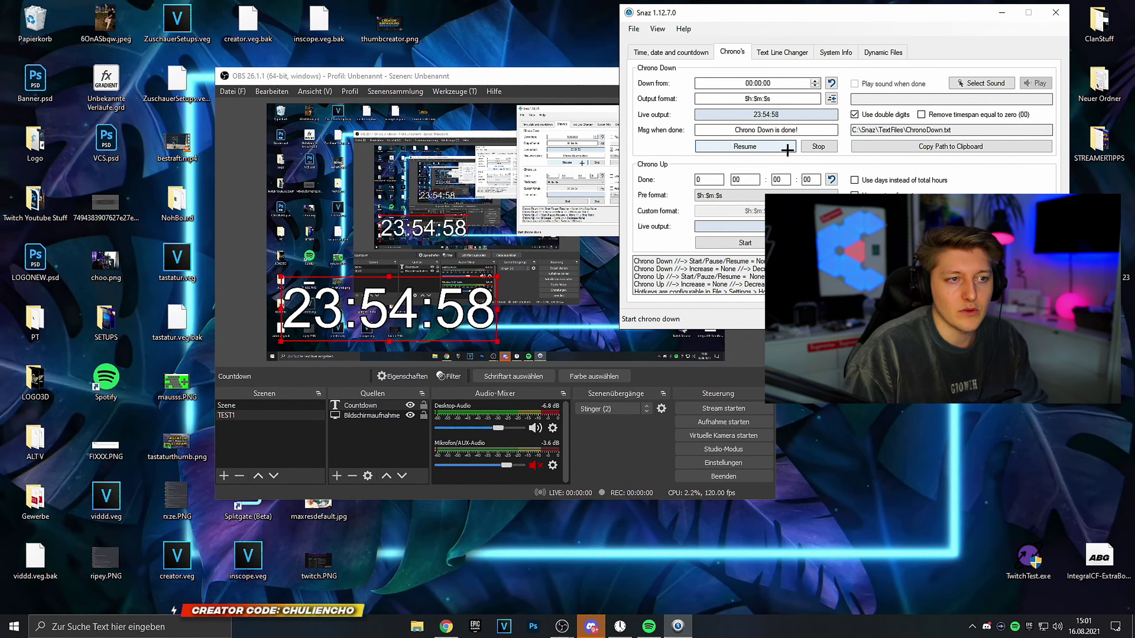
left_click(818, 146)
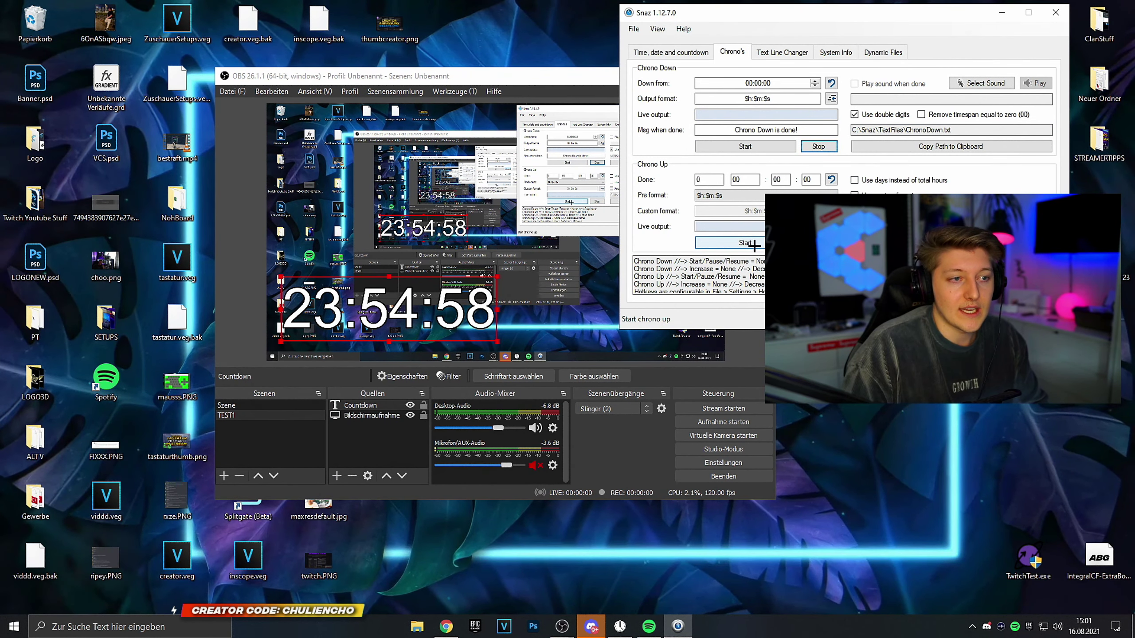
left_click(755, 243)
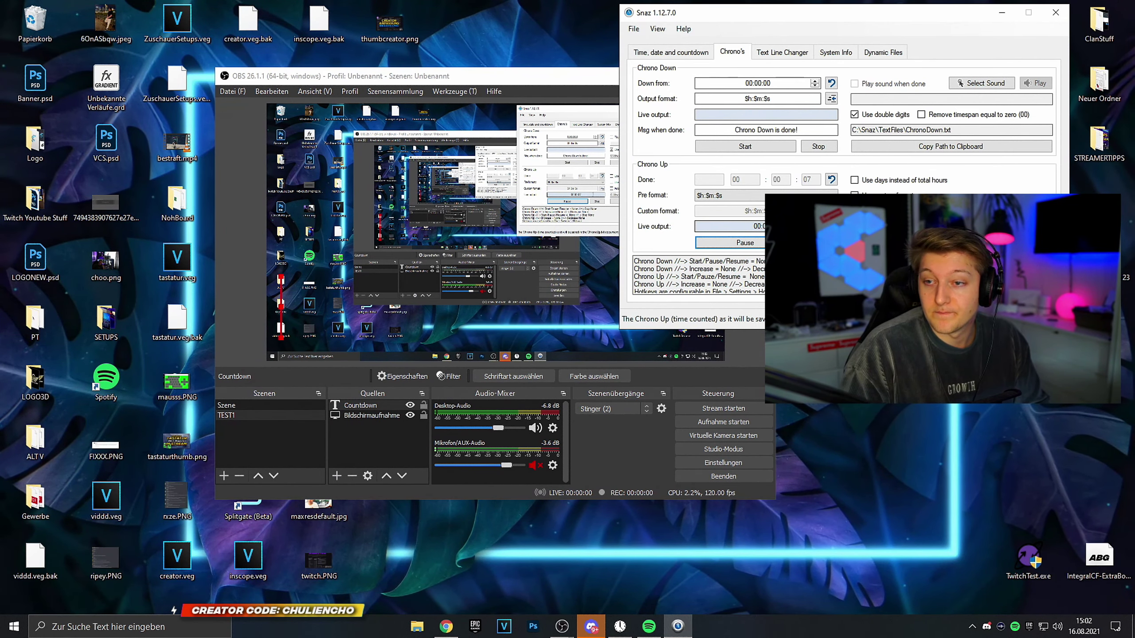
Step: Change the Countdown source's text file in OBS to C:\Snaz\TextFiles\ChronoUp.txt
left_click_drag(798, 12, 585, 9)
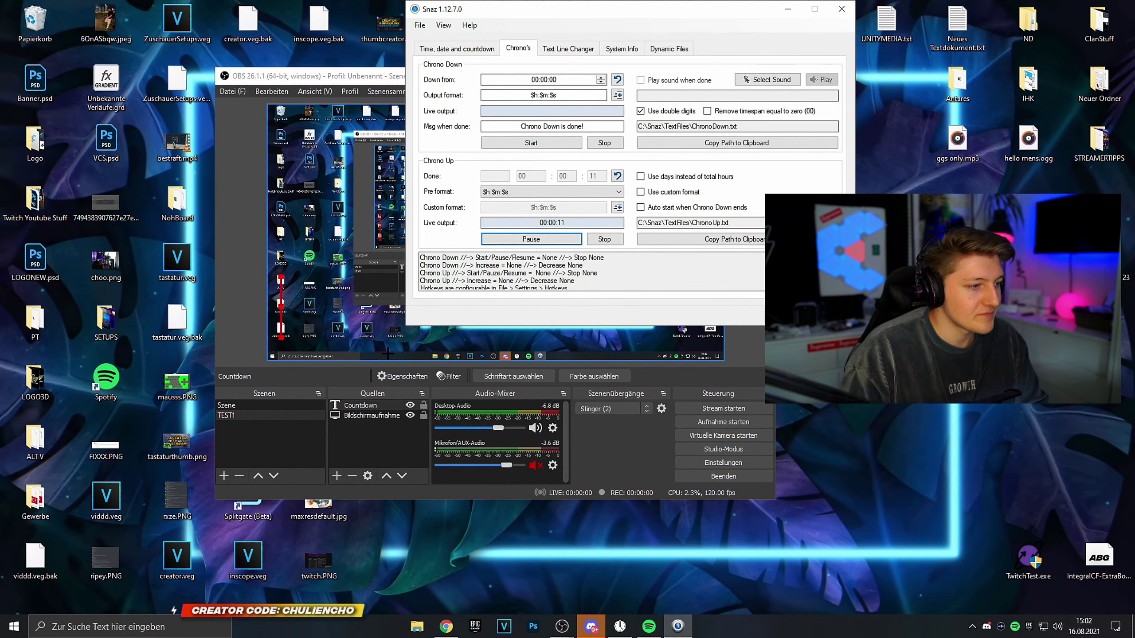
left_click(427, 376)
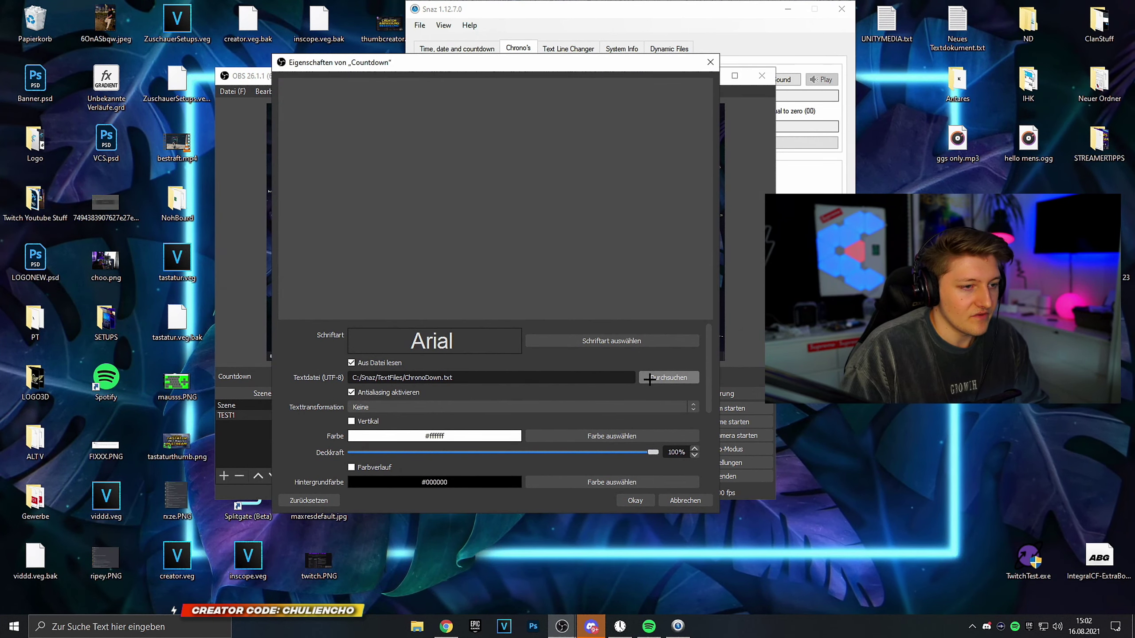
left_click(649, 378)
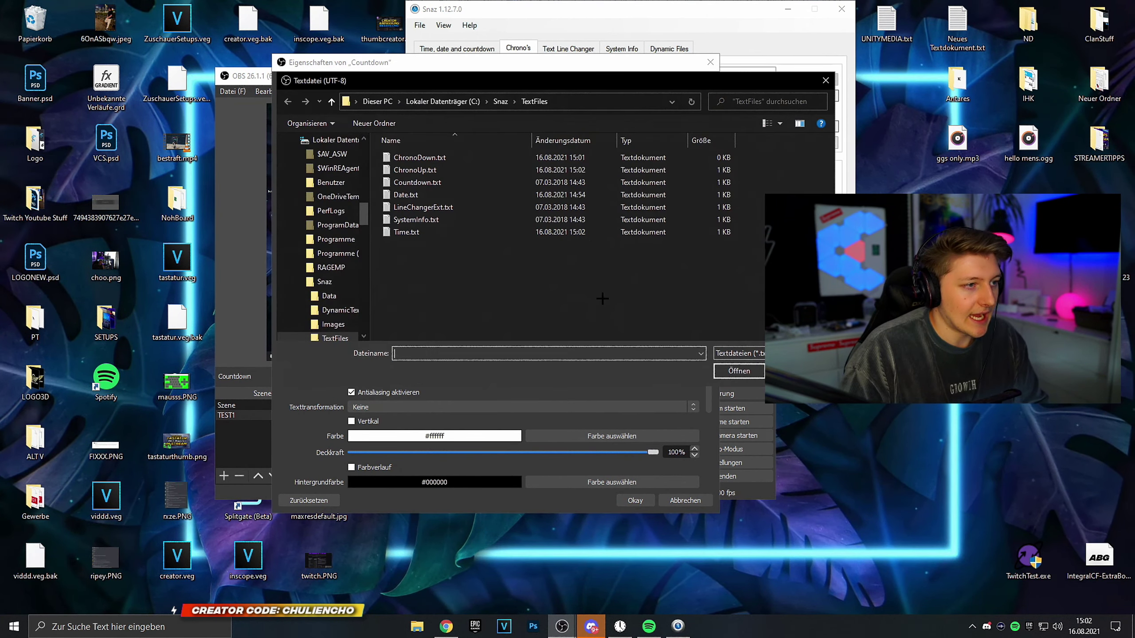
double_click(447, 170)
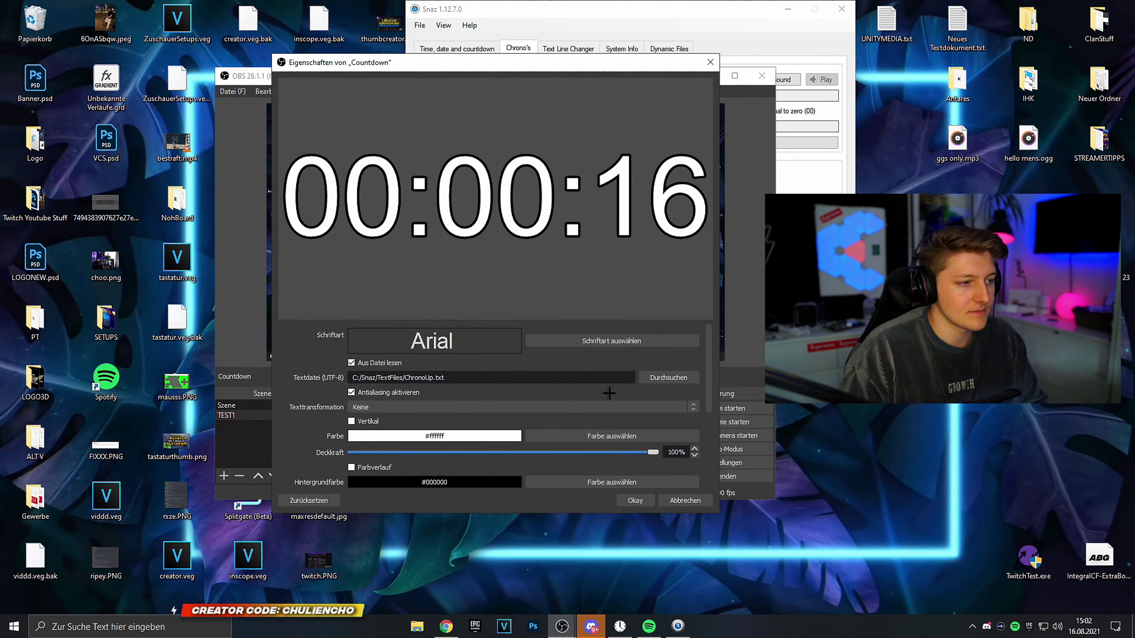
left_click(635, 500)
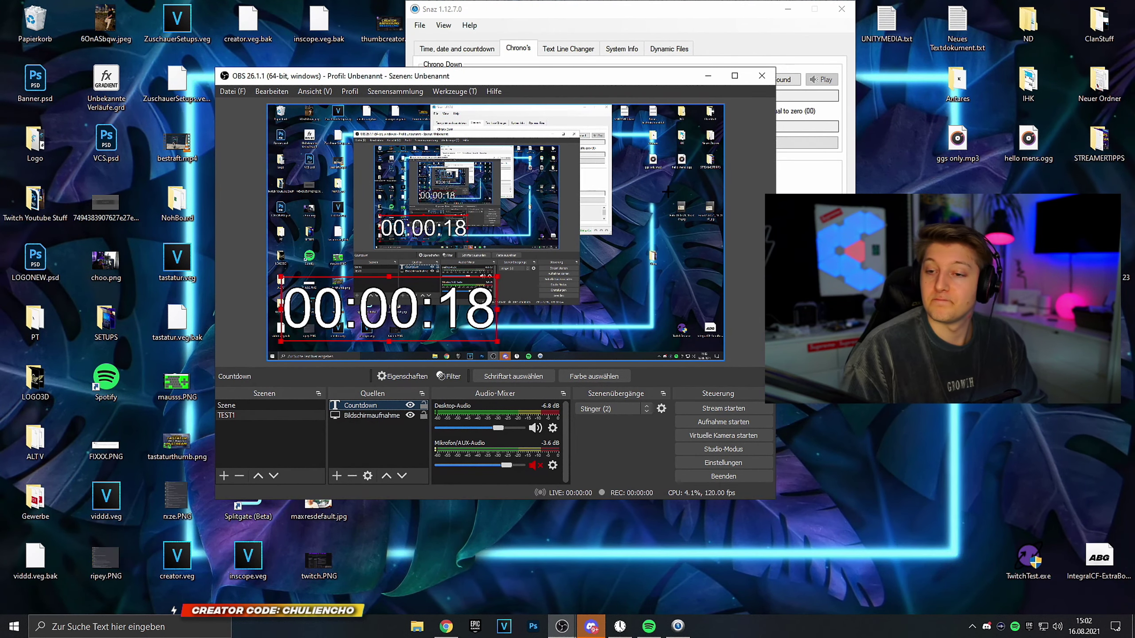
Step: Scale down the Countdown text and place it along the upper edge of the canvas, near the middle
left_click_drag(582, 76, 584, 157)
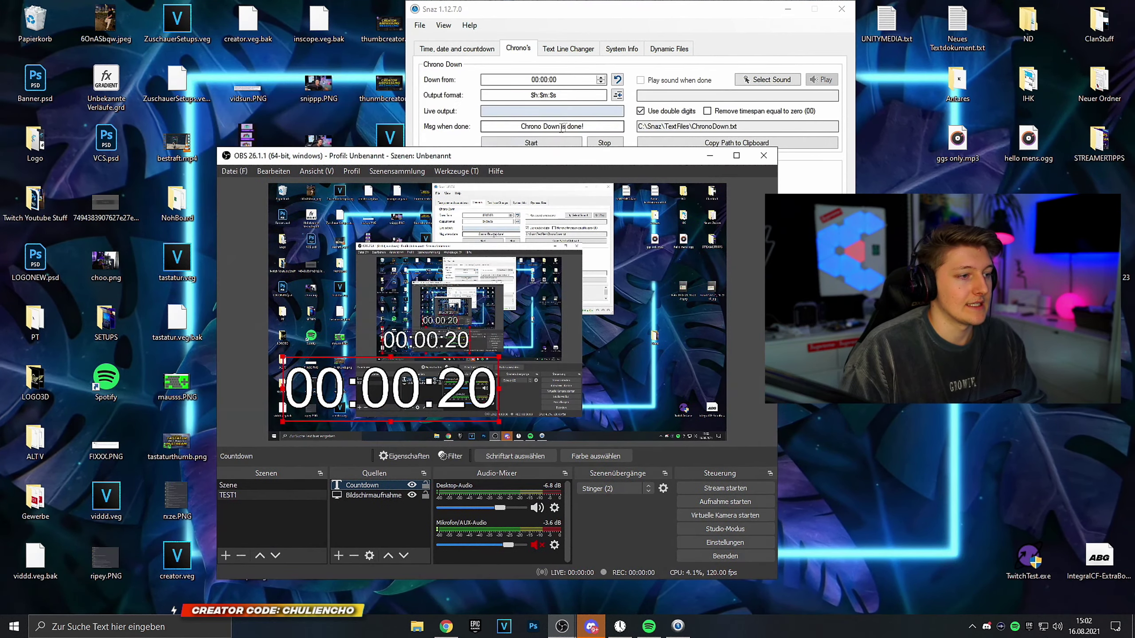
left_click(514, 389)
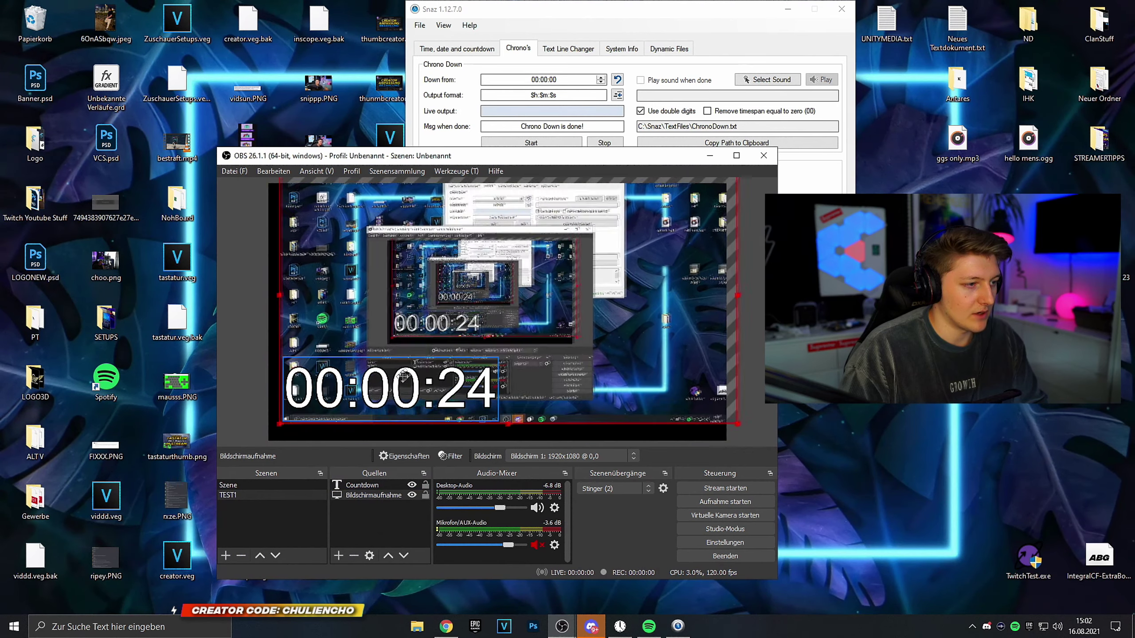
left_click(372, 483)
left_click_drag(374, 393, 362, 222)
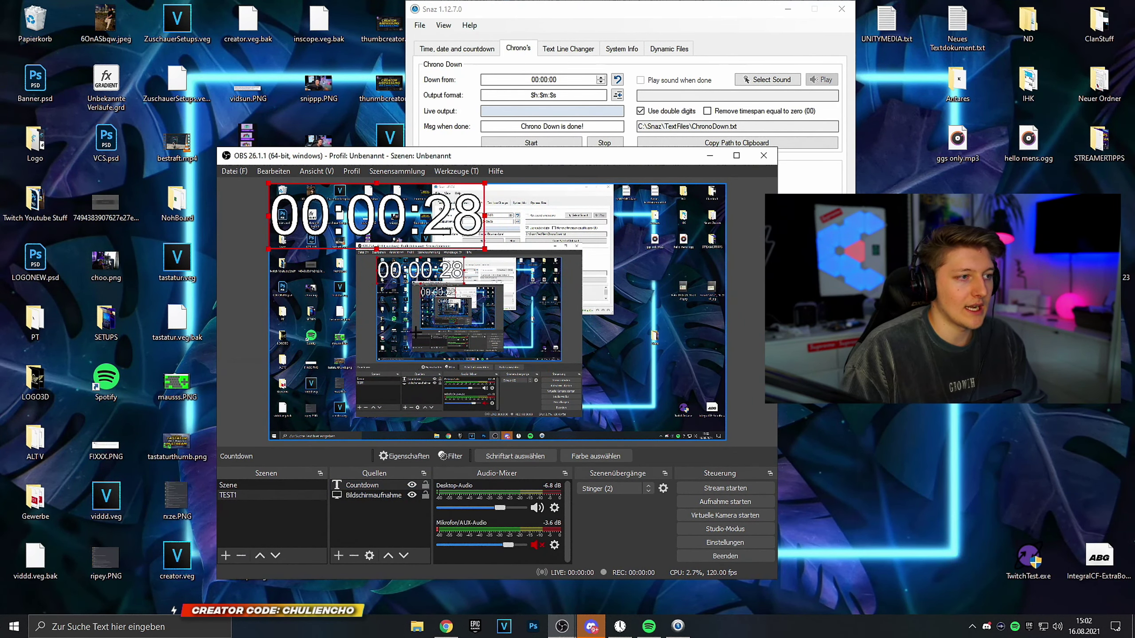
left_click_drag(484, 246, 417, 230)
left_click_drag(352, 206, 514, 206)
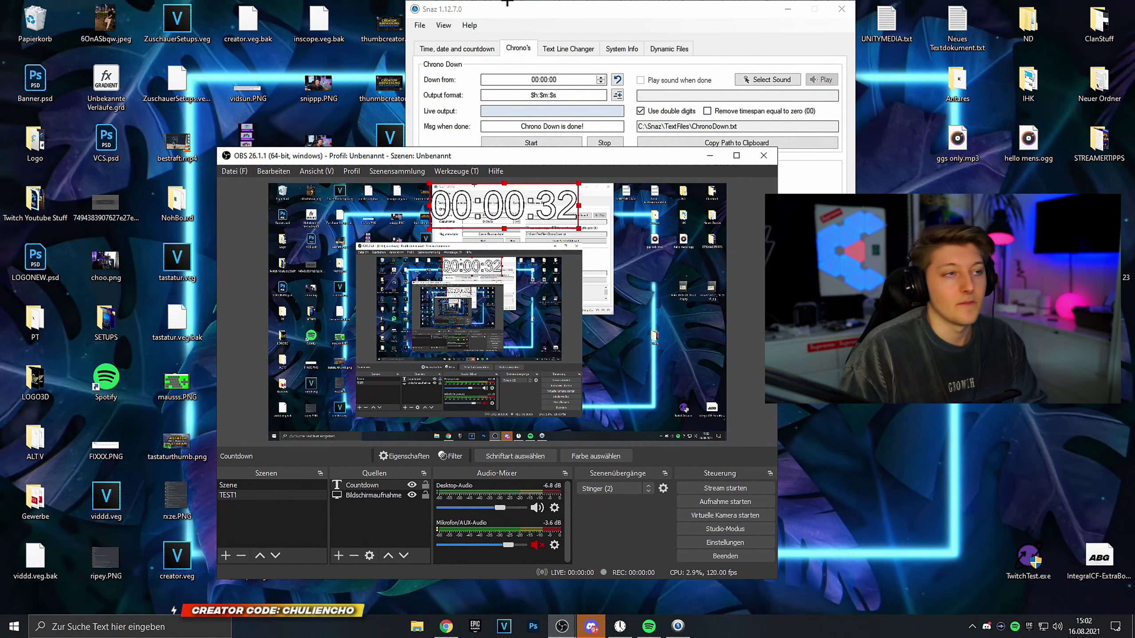
Step: Switch to Snaz, and pause and resume the Chrono Up timer
left_click(583, 19)
left_click_drag(583, 19, 802, 25)
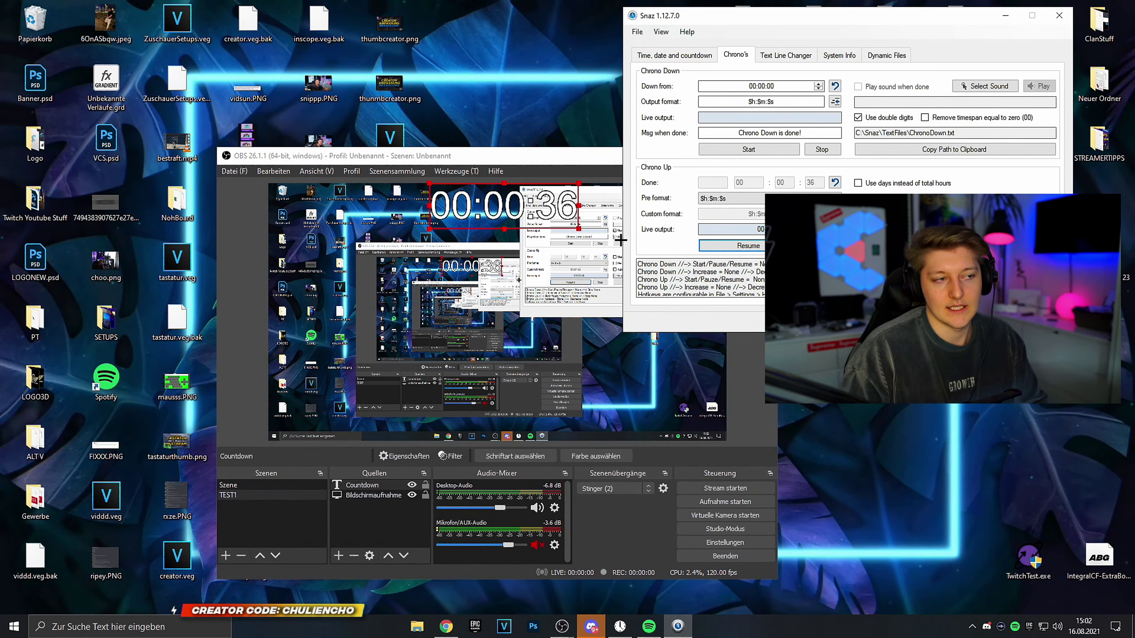
left_click(742, 246)
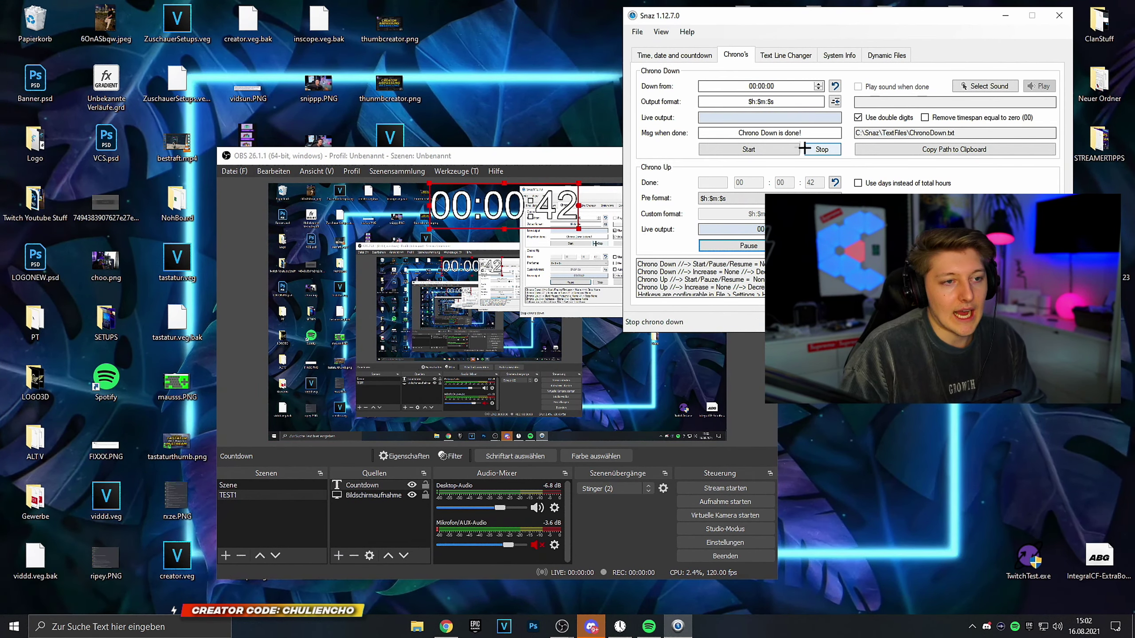
Step: Review Snaz's Text Line Changer, System Info, Dynamic Files, and time, date and countdown options, and return to OBS
left_click_drag(801, 16, 245, 35)
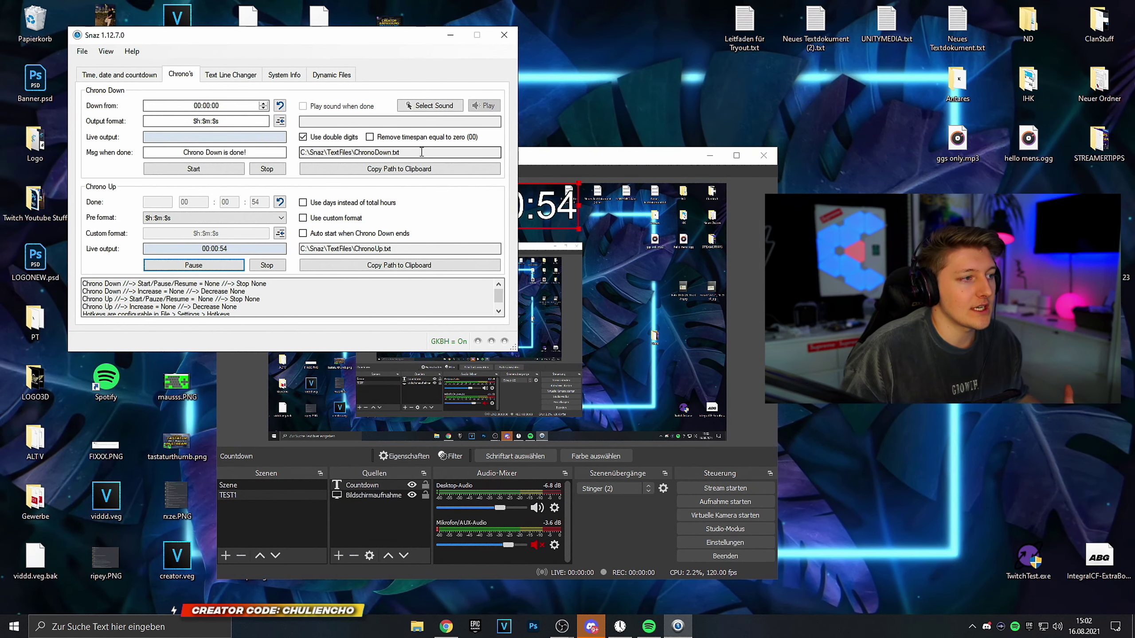
left_click(231, 75)
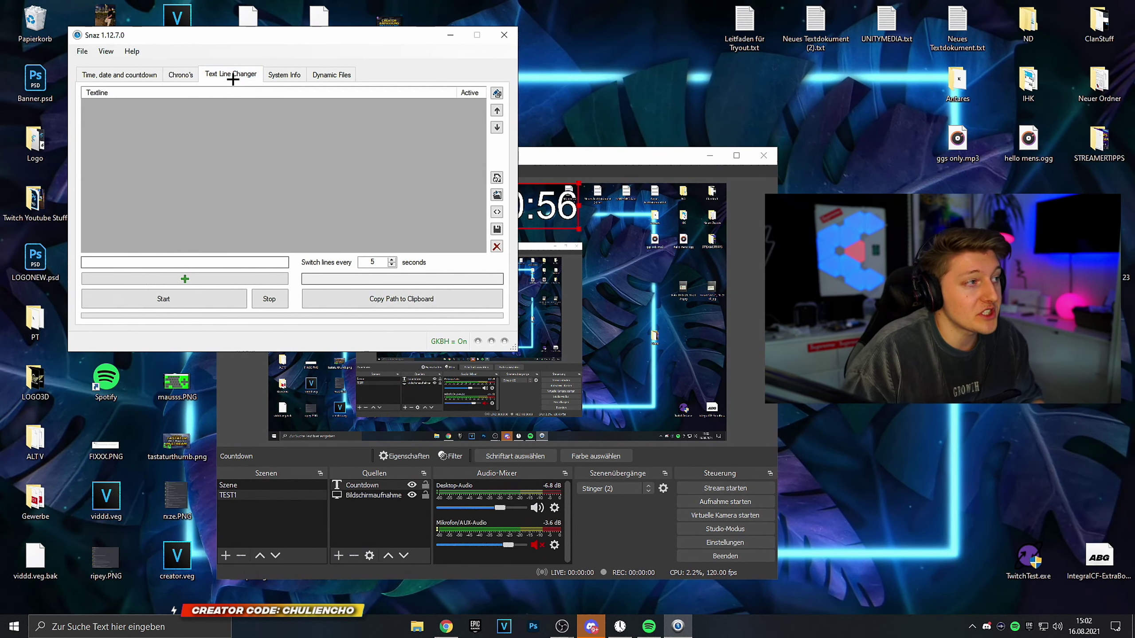
left_click(285, 75)
left_click(315, 73)
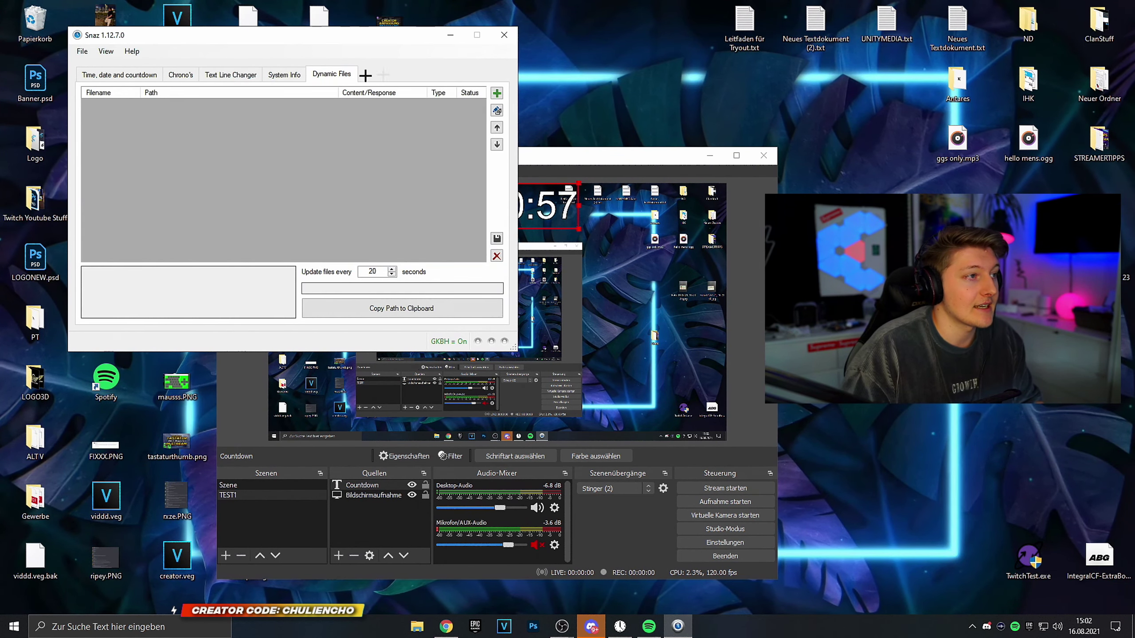
left_click(264, 73)
left_click(227, 72)
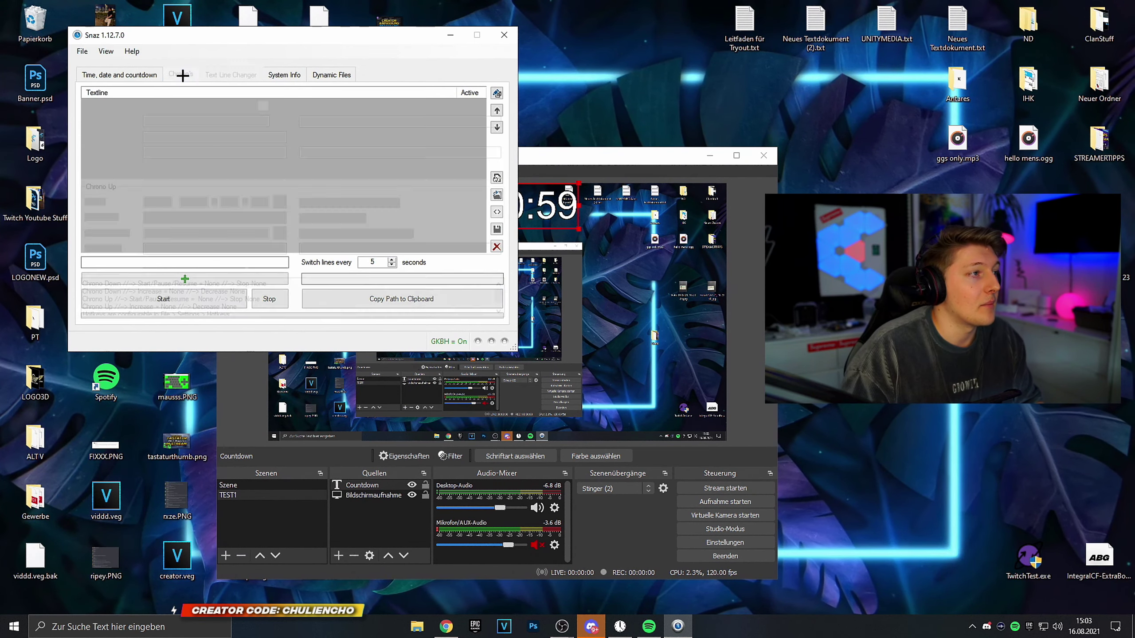
left_click(122, 73)
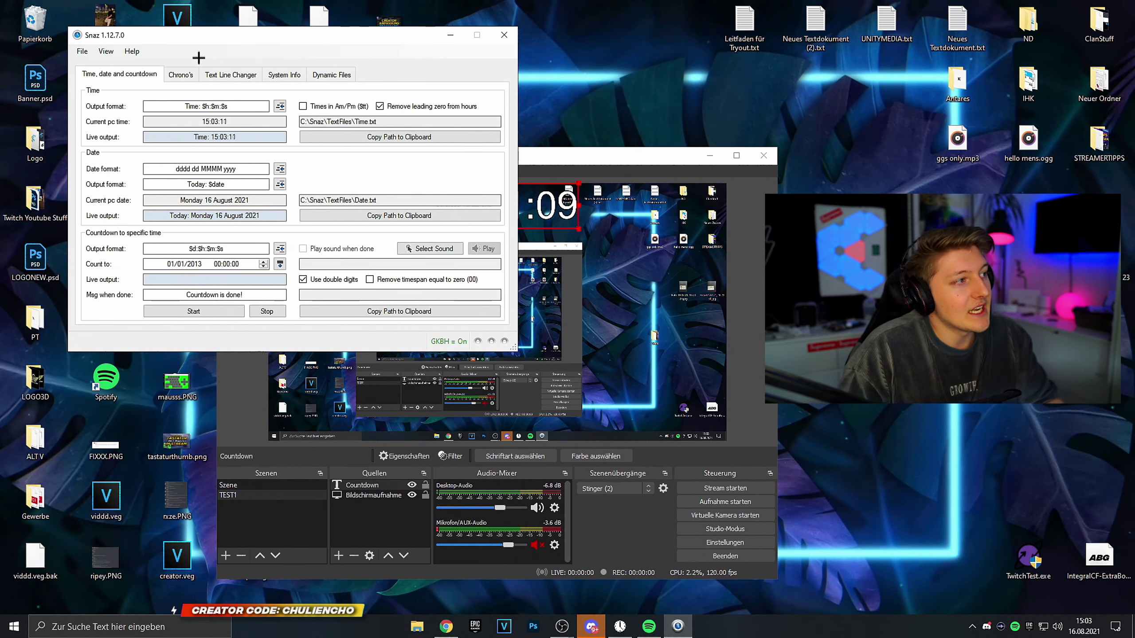
left_click(188, 73)
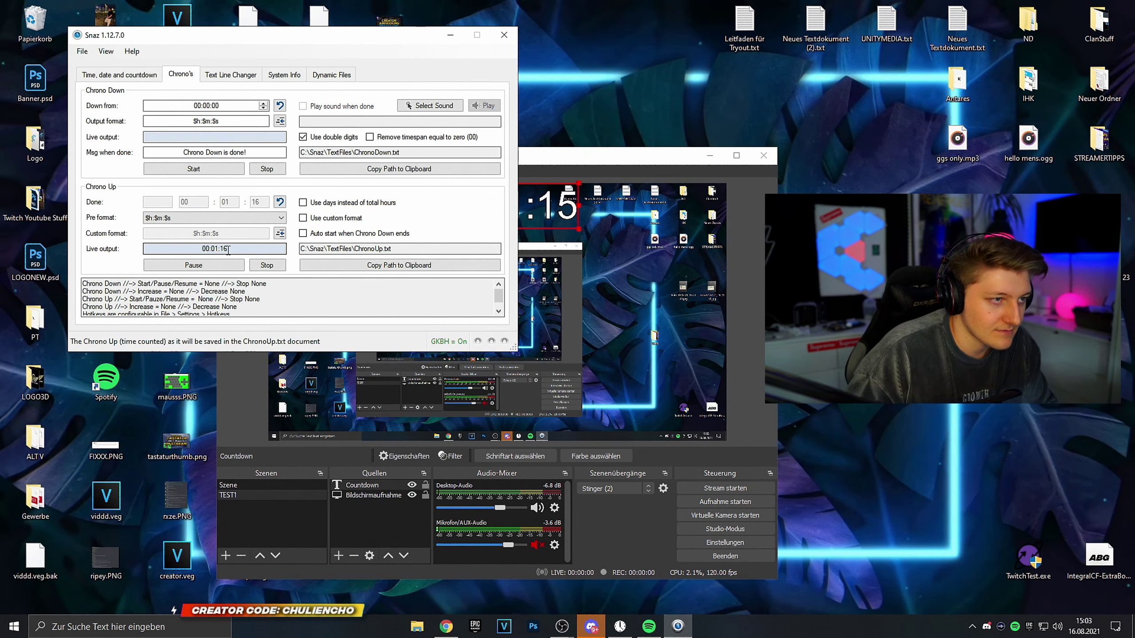
left_click(608, 157)
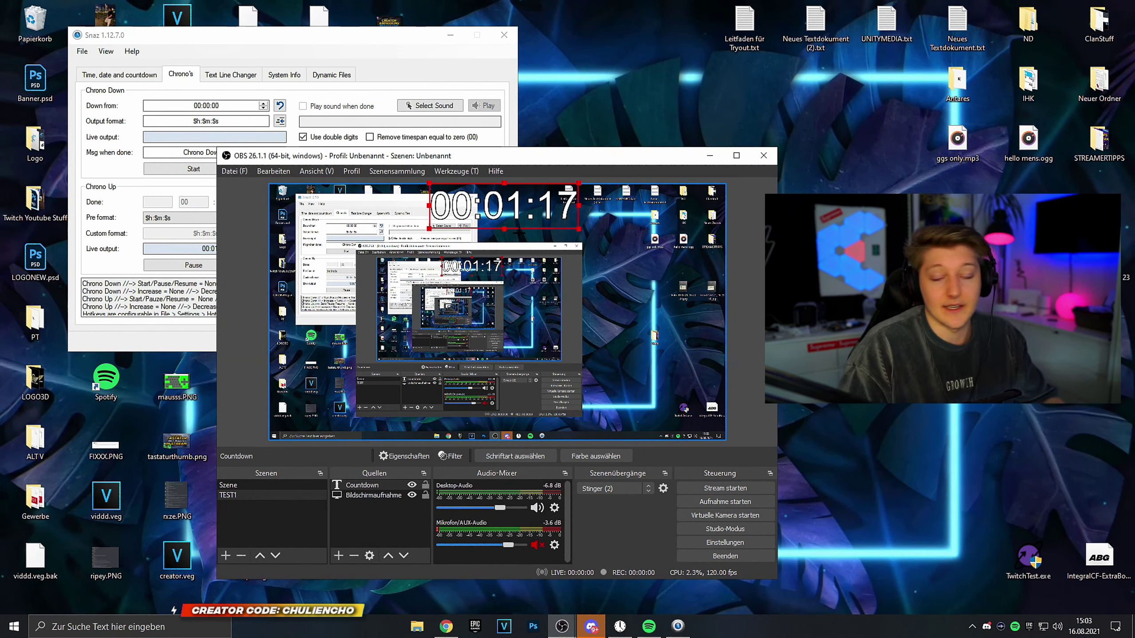